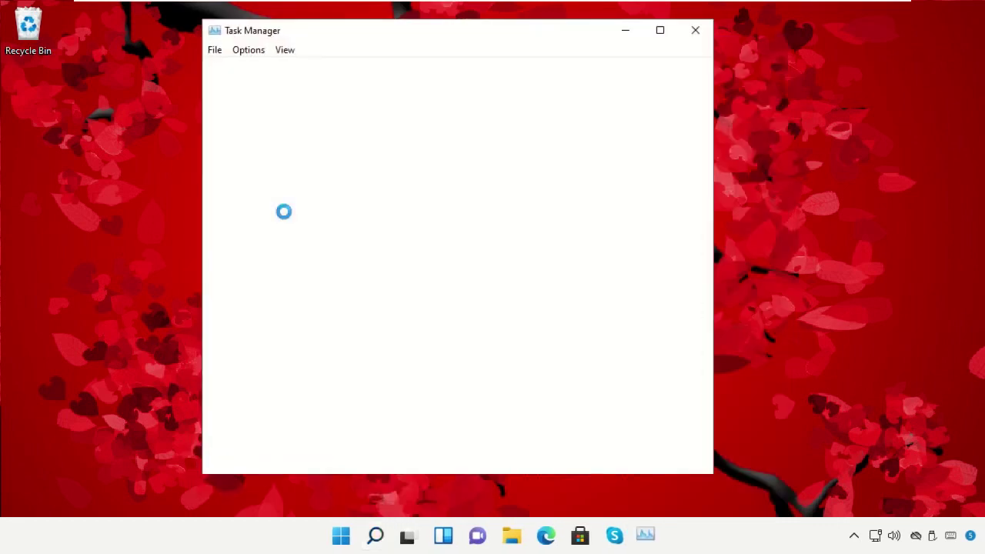
# Start creating a new task in Task Manager and browse to the Windows folder on Local Disk (C:)
pyautogui.click(215, 51)
pyautogui.click(235, 69)
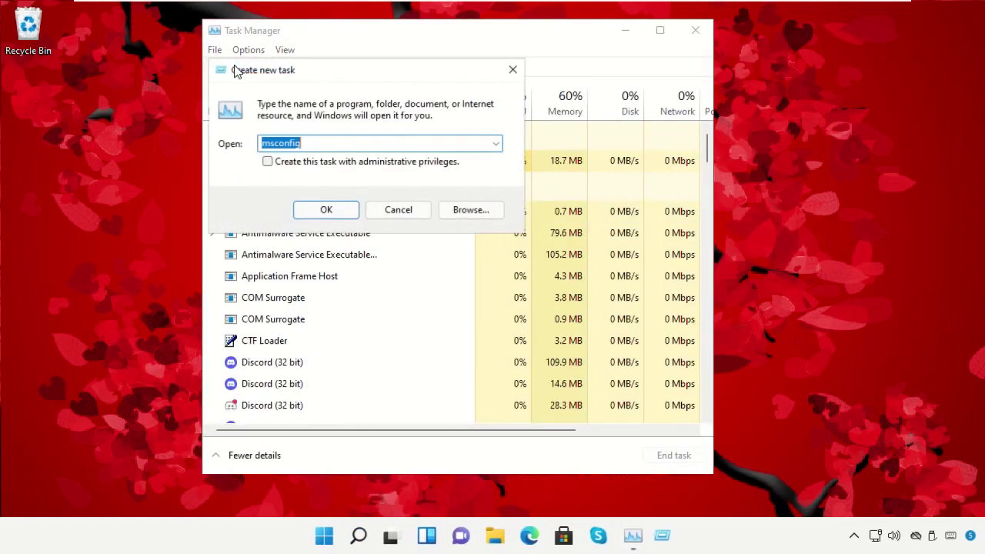
pyautogui.click(471, 211)
pyautogui.click(294, 363)
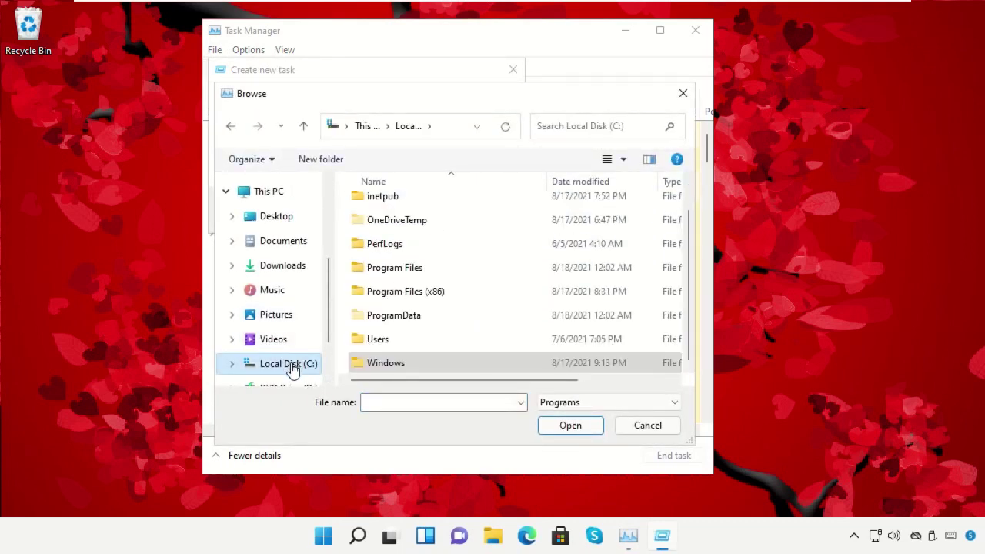
pyautogui.click(276, 193)
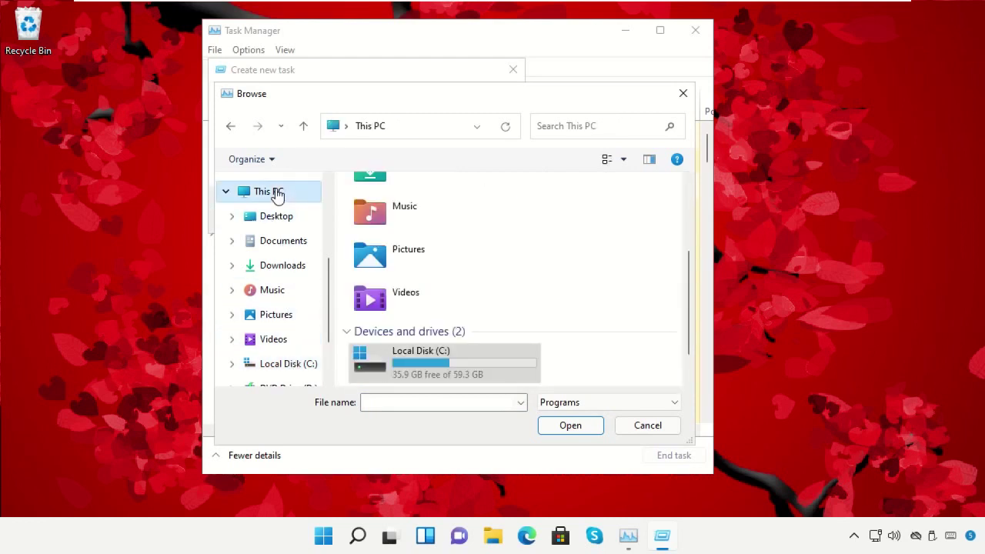
pyautogui.doubleClick(451, 357)
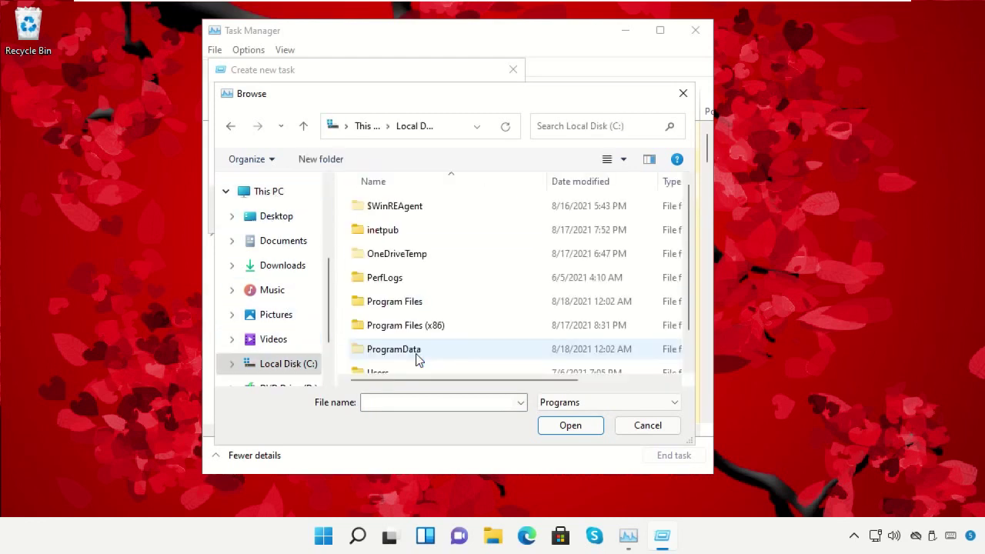
pyautogui.scroll(-1, 422, 329)
pyautogui.click(408, 366)
pyautogui.doubleClick(408, 366)
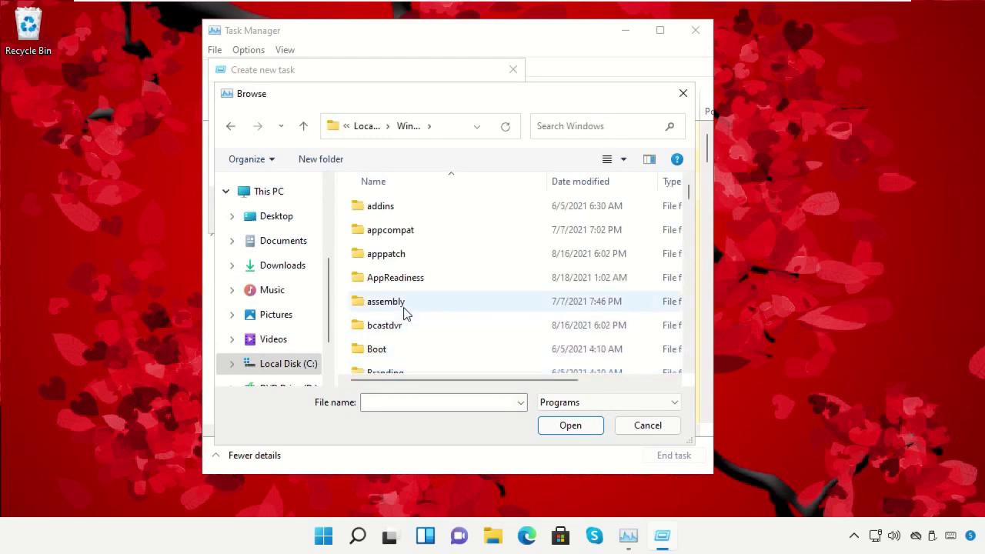
# Open the System32 folder inside the Windows folder
pyautogui.scroll(-3, 405, 312)
pyautogui.scroll(-9, 406, 311)
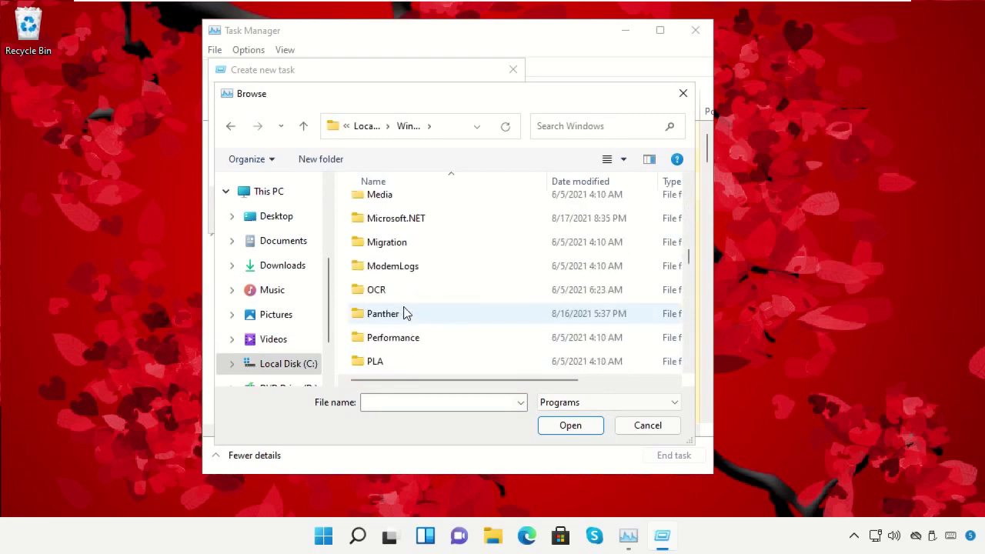
pyautogui.scroll(-5, 406, 312)
pyautogui.click(413, 295)
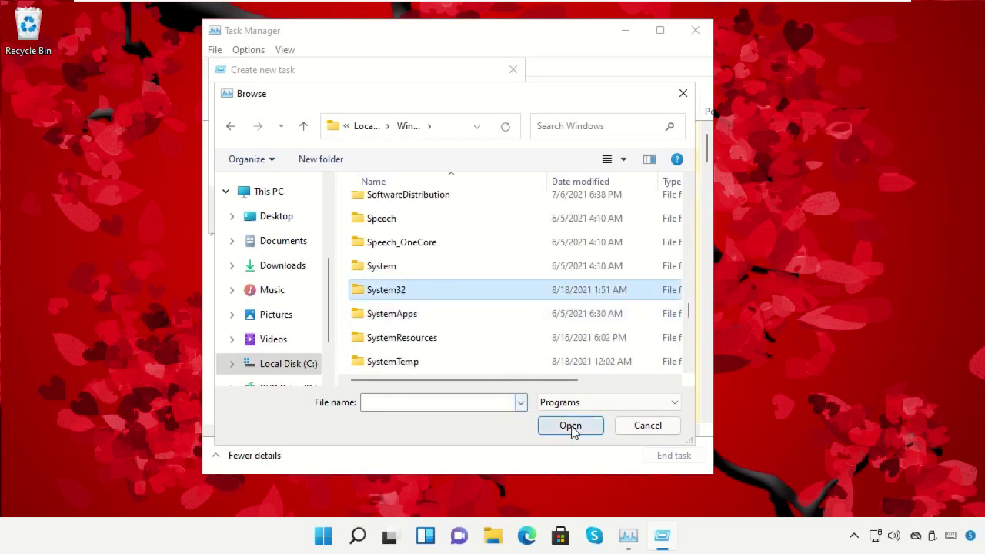
pyautogui.click(571, 428)
# Choose cmd from the System32 folder as the program for the new task
pyautogui.click(418, 324)
pyautogui.write('cs')
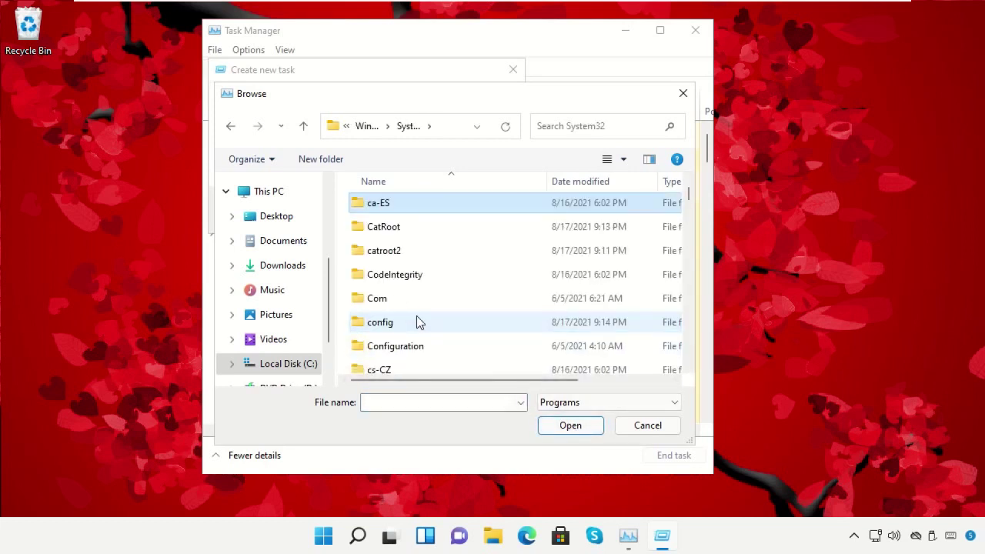
pyautogui.write('change')
pyautogui.scroll(-6, 418, 323)
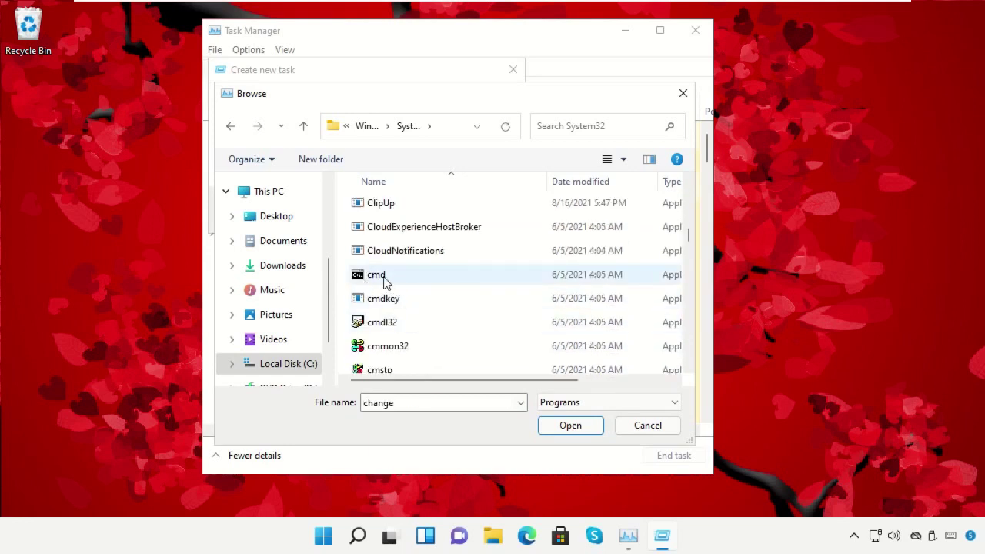
pyautogui.click(384, 281)
pyautogui.click(569, 427)
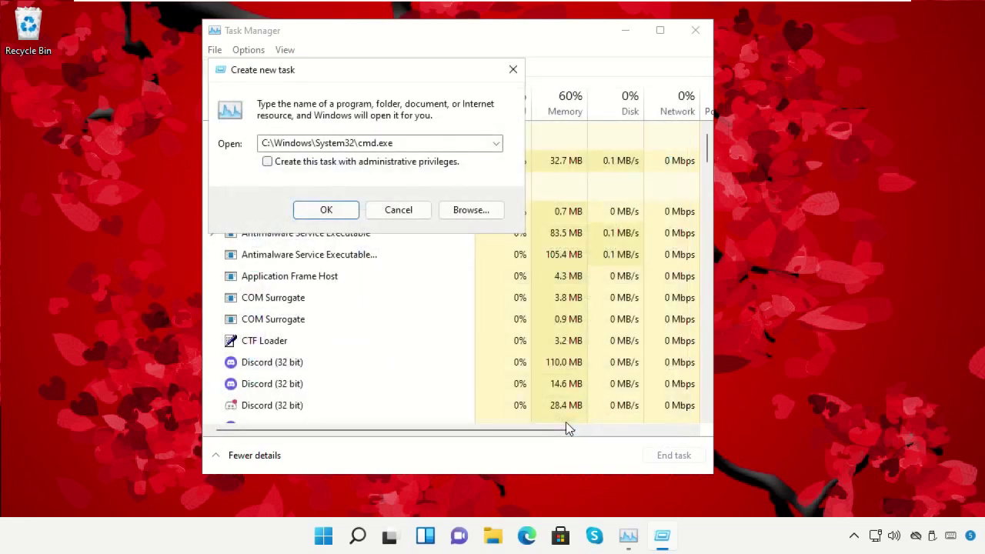
# Run the cmd.exe task with administrative privileges and close Task Manager
pyautogui.click(267, 163)
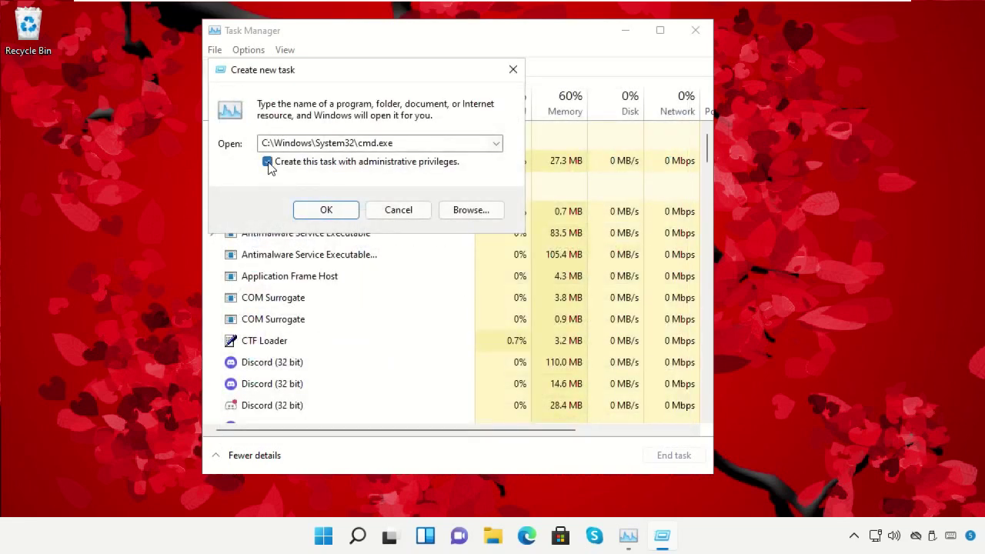
pyautogui.click(325, 209)
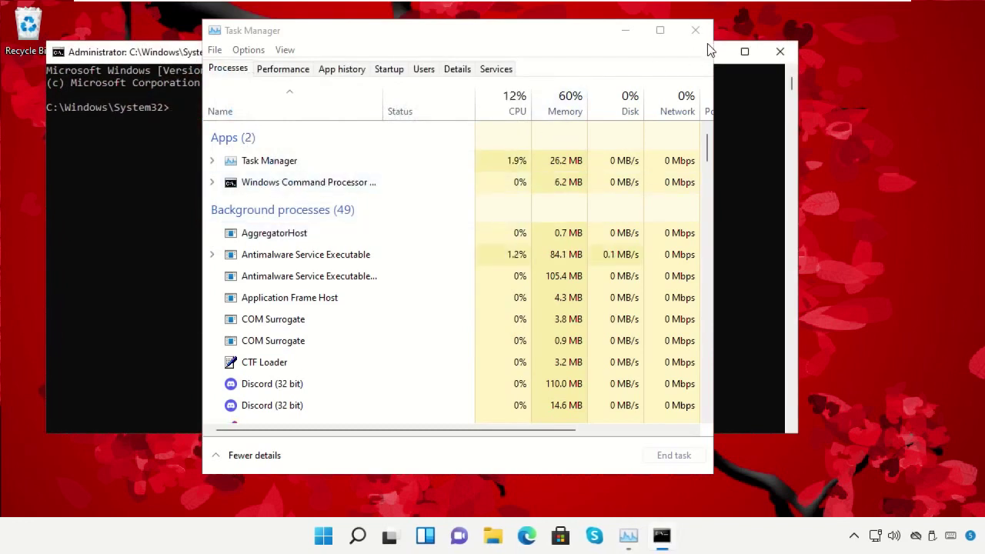
pyautogui.click(696, 31)
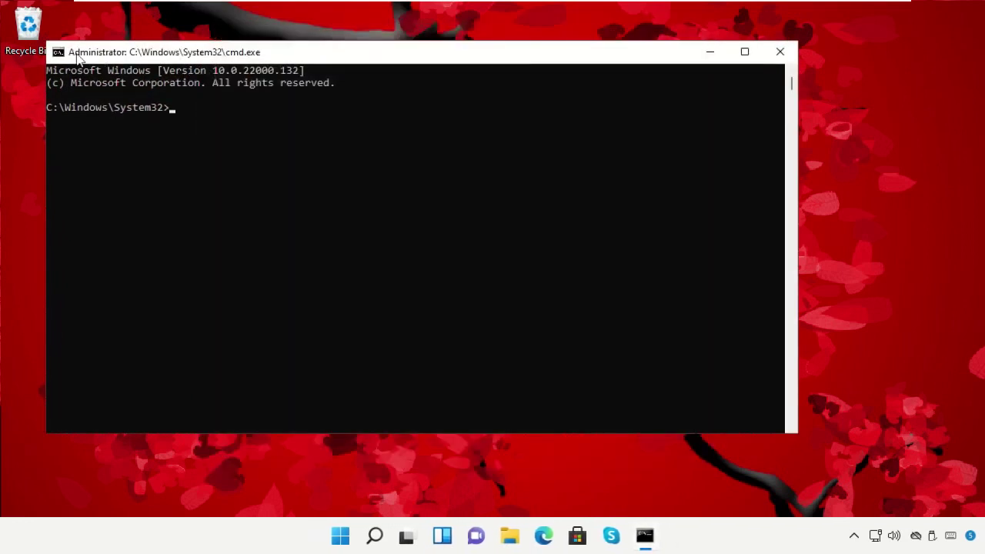
# Make the Command Prompt window smaller, run gpupdate in it and exit the prompt
pyautogui.moveTo(46, 41); pyautogui.dragTo(233, 105)
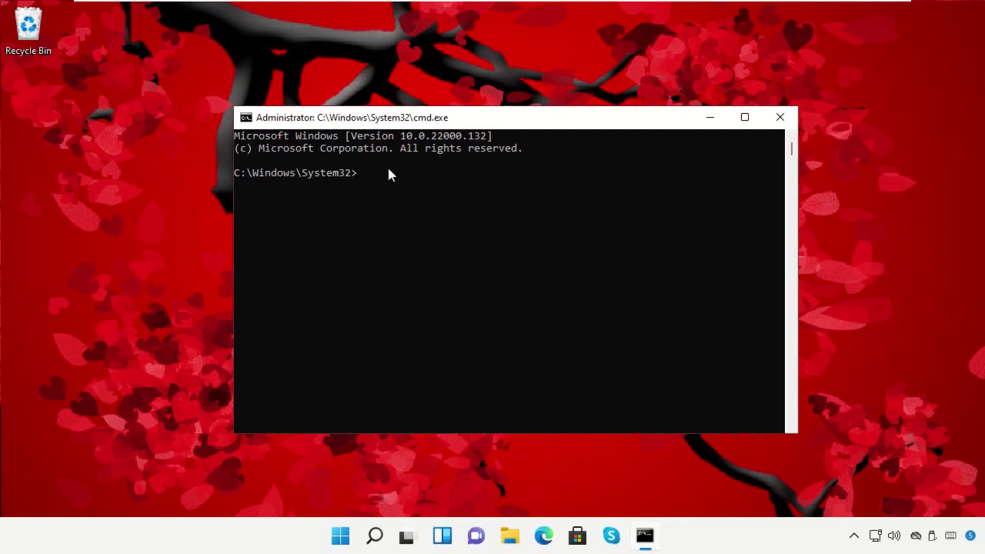
pyautogui.write('gpupdate')
pyautogui.press('Return')
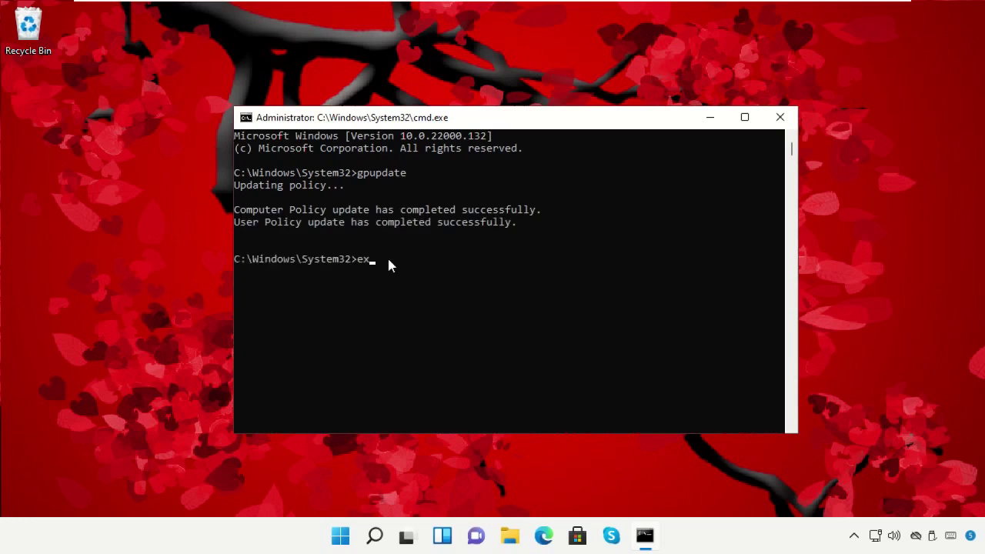
pyautogui.press('Return')
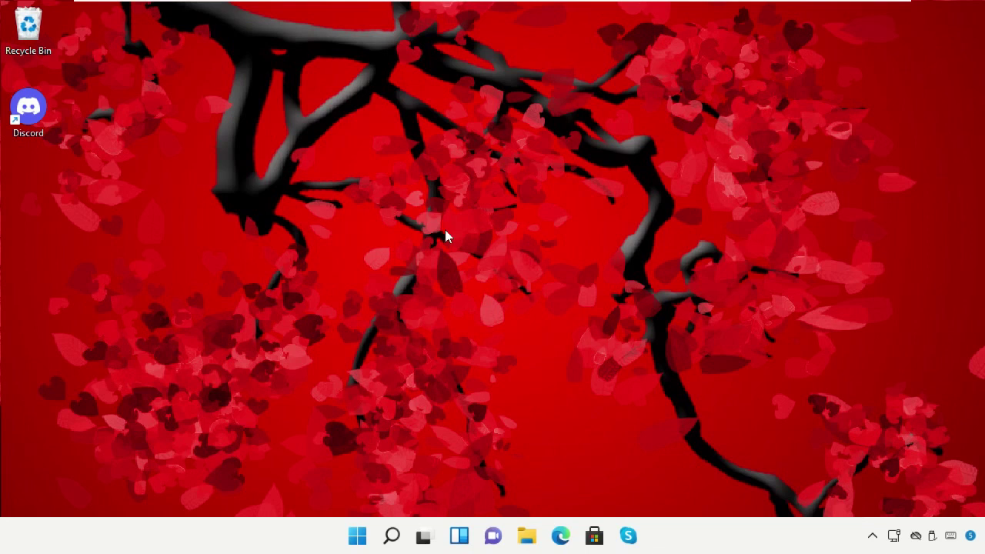
# Restart the computer and sign back in with the account password
pyautogui.click(365, 537)
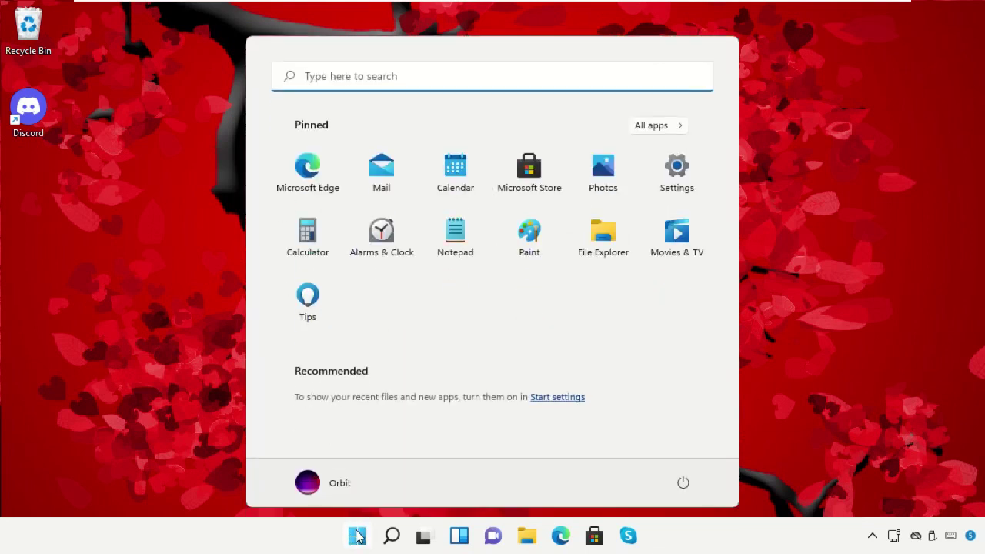
pyautogui.click(690, 483)
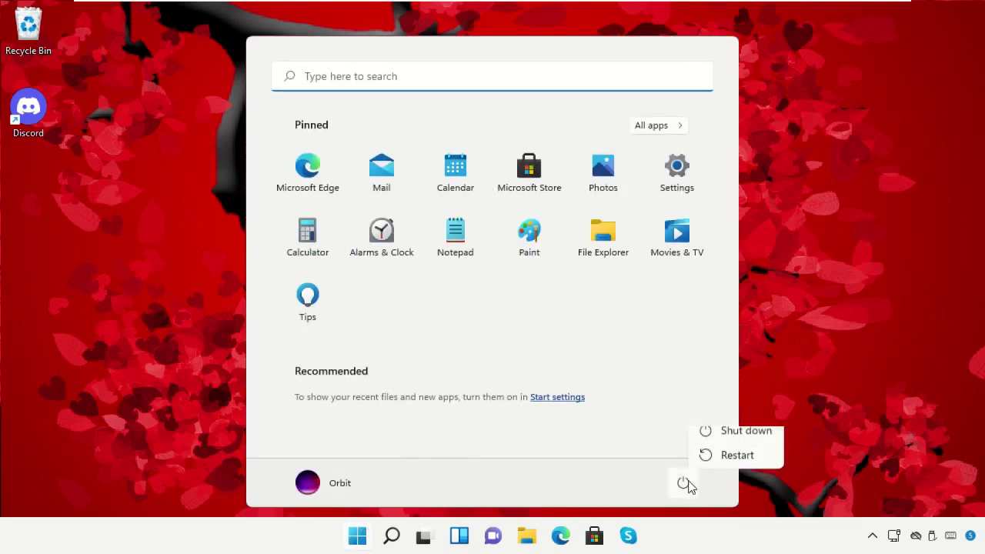
pyautogui.click(724, 466)
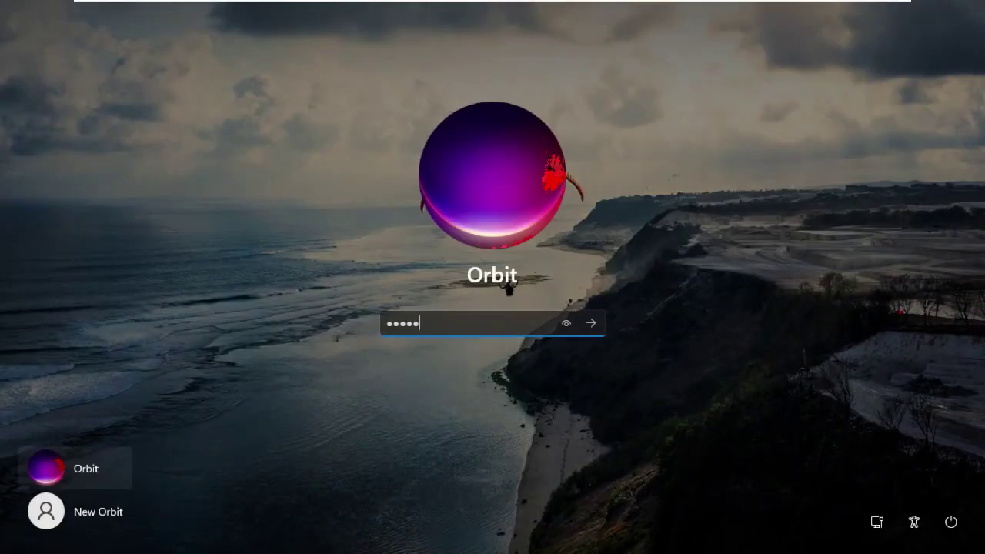
pyautogui.press('Return')
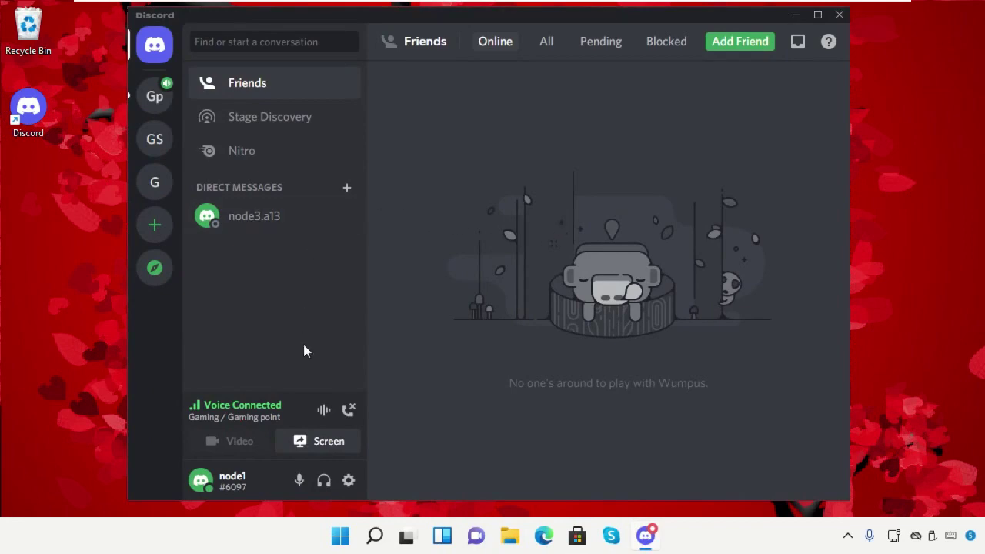
# In Discord's Voice & Video settings, set the audio subsystem to Legacy and confirm the change
pyautogui.click(348, 481)
pyautogui.scroll(-4, 275, 293)
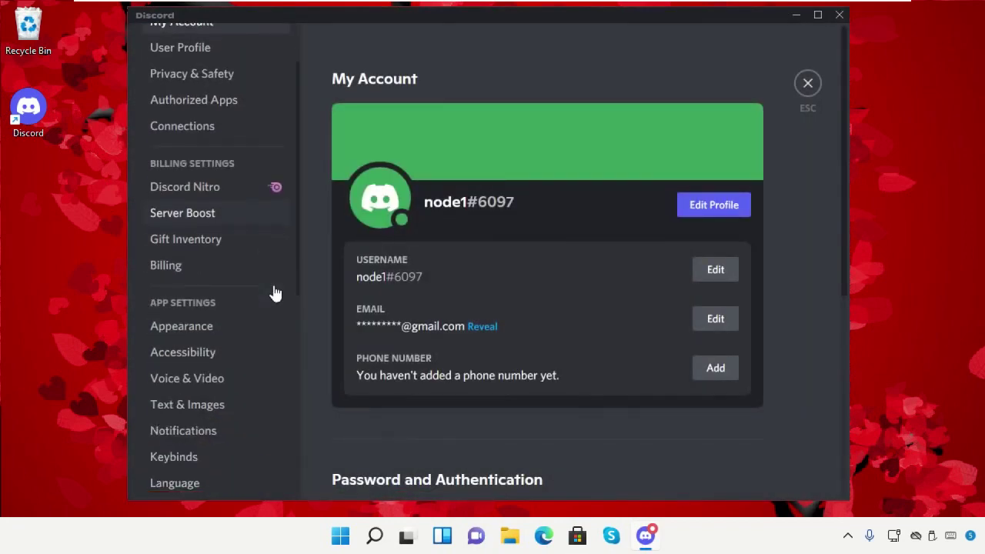
pyautogui.click(242, 304)
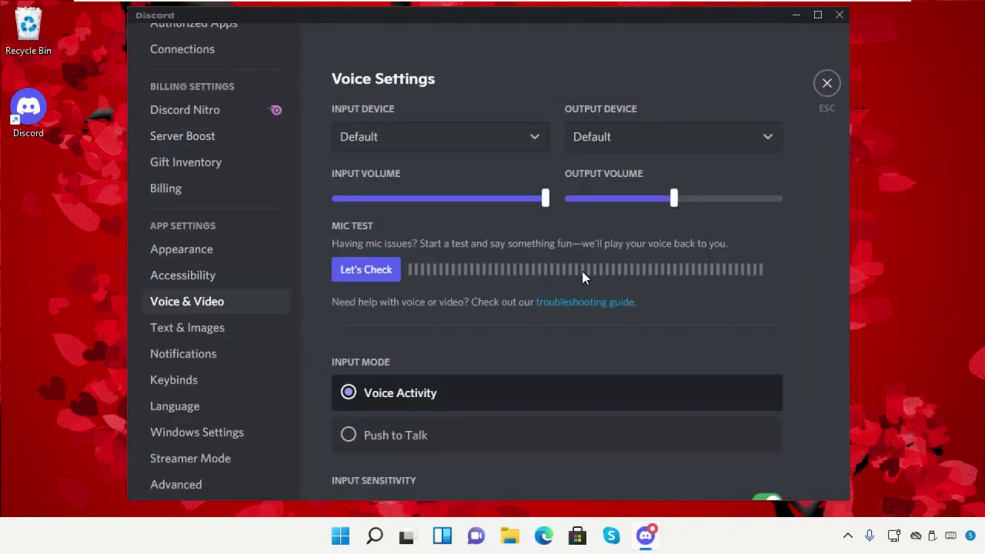
pyautogui.scroll(-15, 582, 278)
pyautogui.scroll(-8, 583, 273)
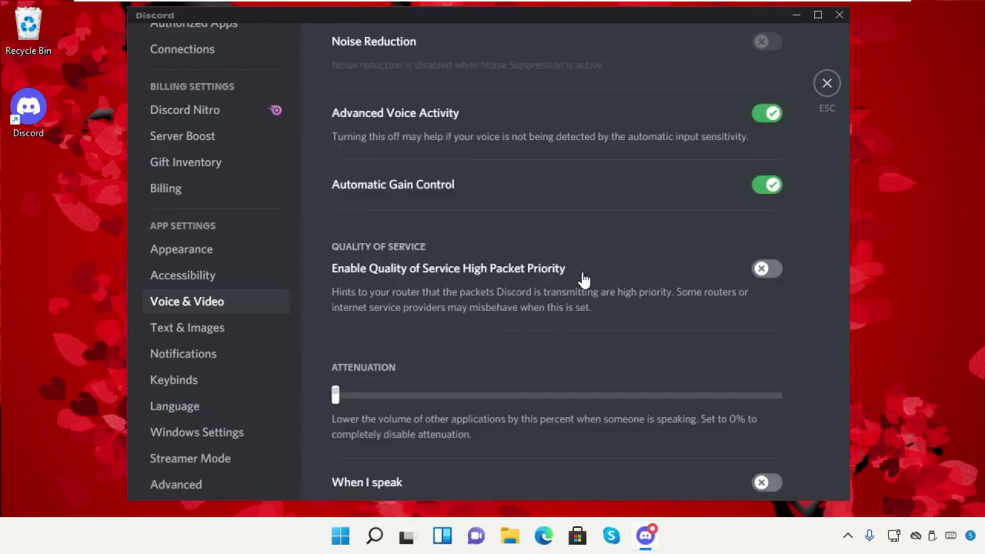
pyautogui.click(645, 240)
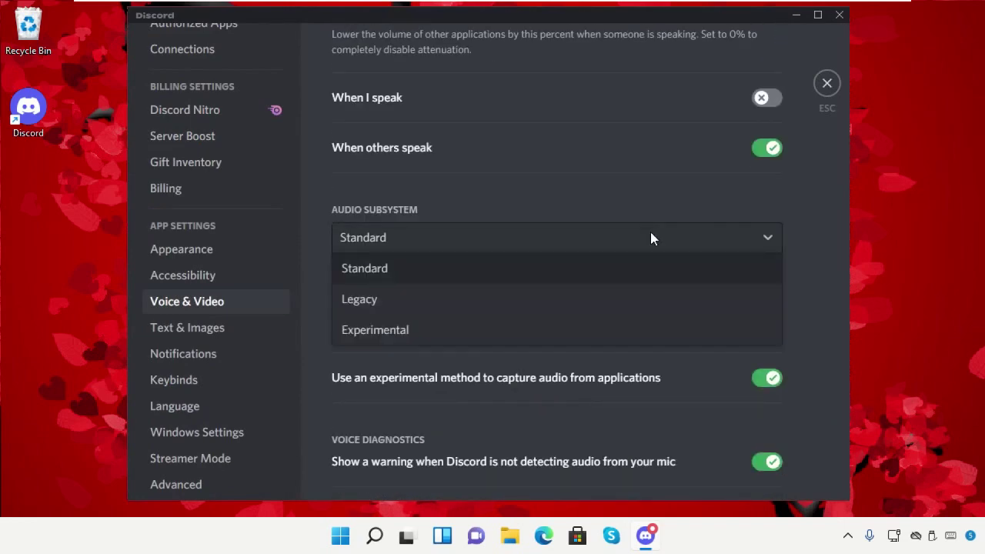
pyautogui.click(471, 304)
pyautogui.click(619, 315)
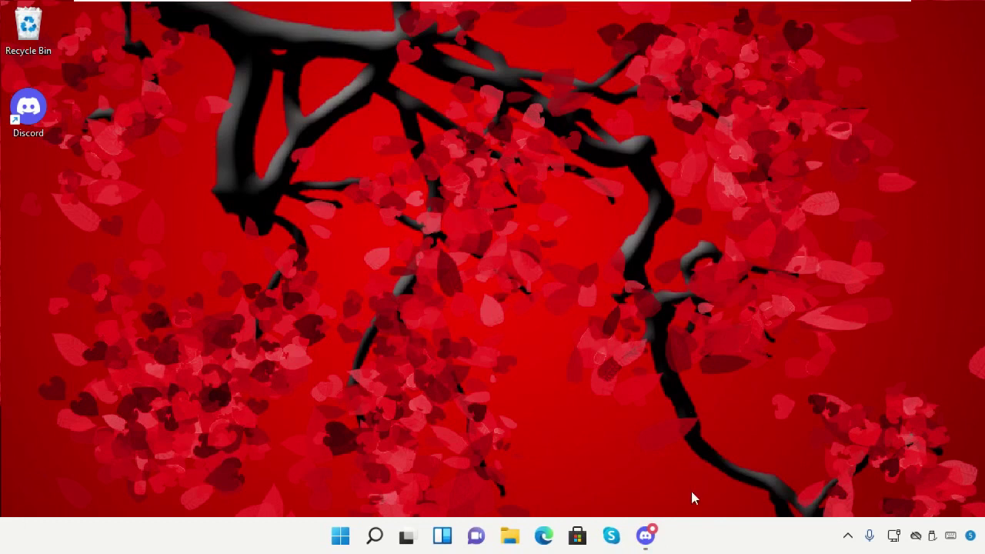
# Close all Discord windows and quit its remaining background instance
pyautogui.rightClick(646, 539)
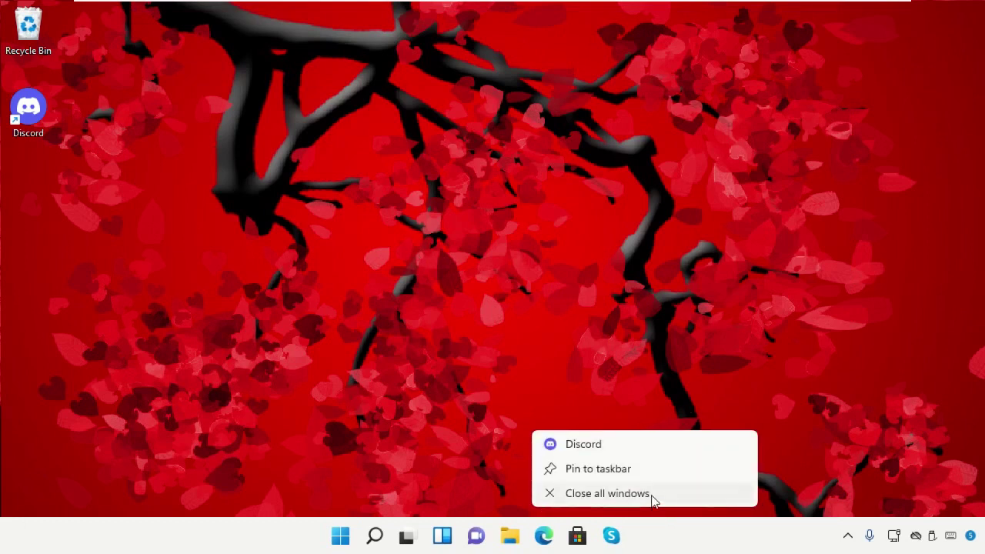
pyautogui.click(608, 494)
pyautogui.click(849, 536)
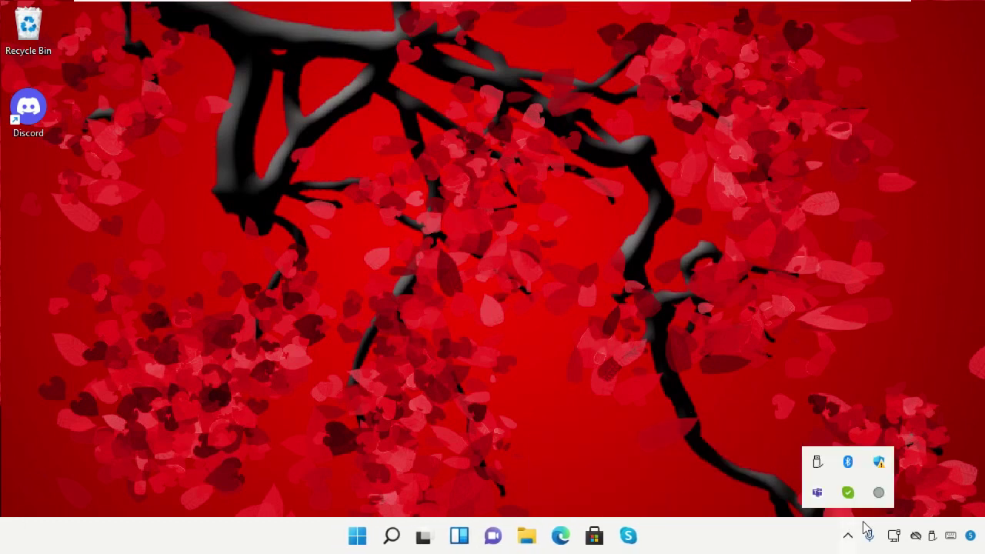
pyautogui.rightClick(880, 494)
pyautogui.click(910, 490)
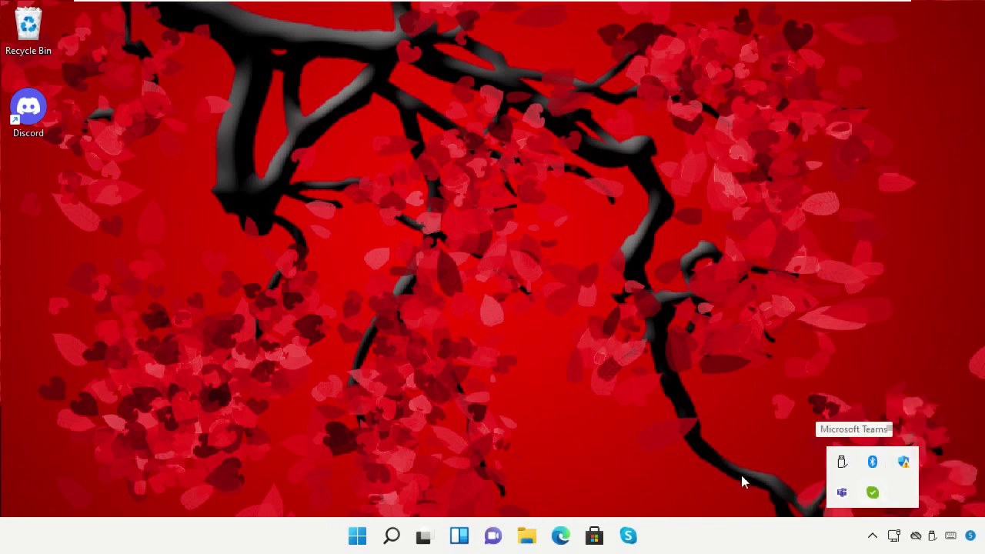
pyautogui.click(461, 249)
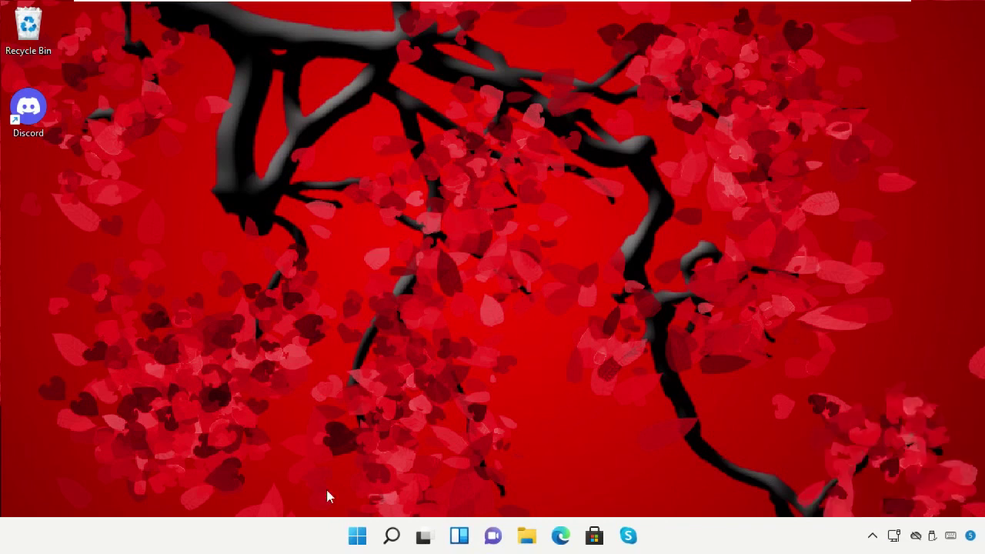
# Open the Discord data folder through the Run dialog with the path %appdata%/discord
pyautogui.rightClick(358, 541)
pyautogui.click(354, 450)
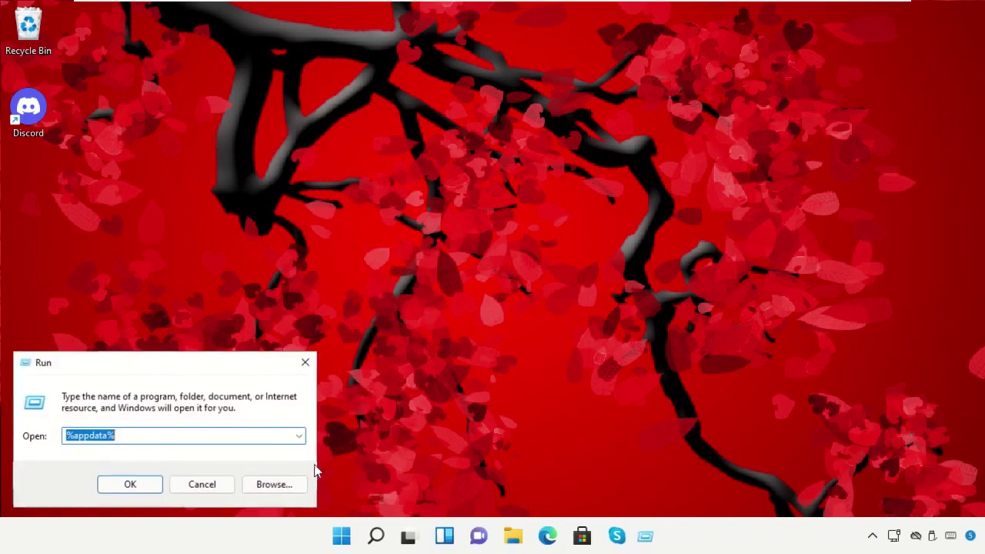
pyautogui.write('%appdata%/discord')
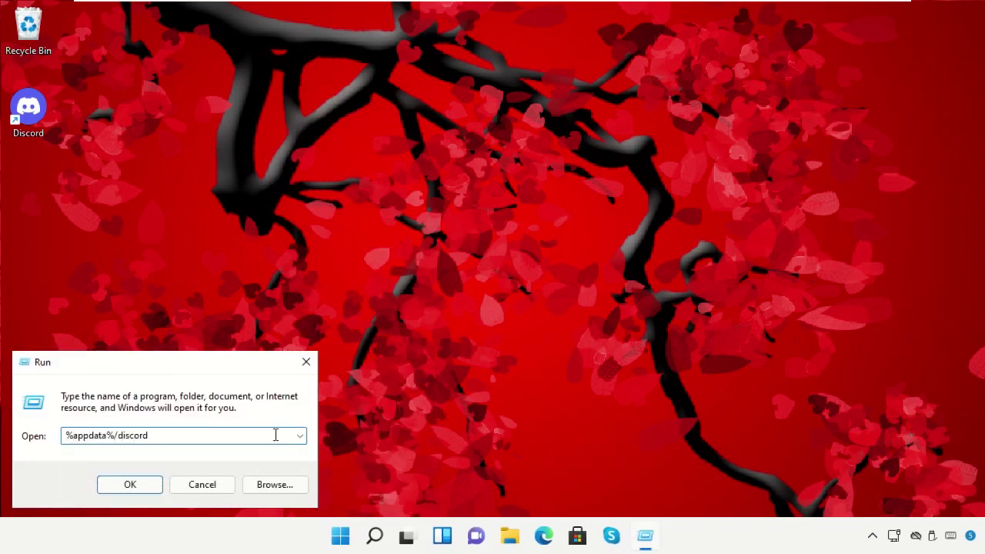
pyautogui.click(156, 482)
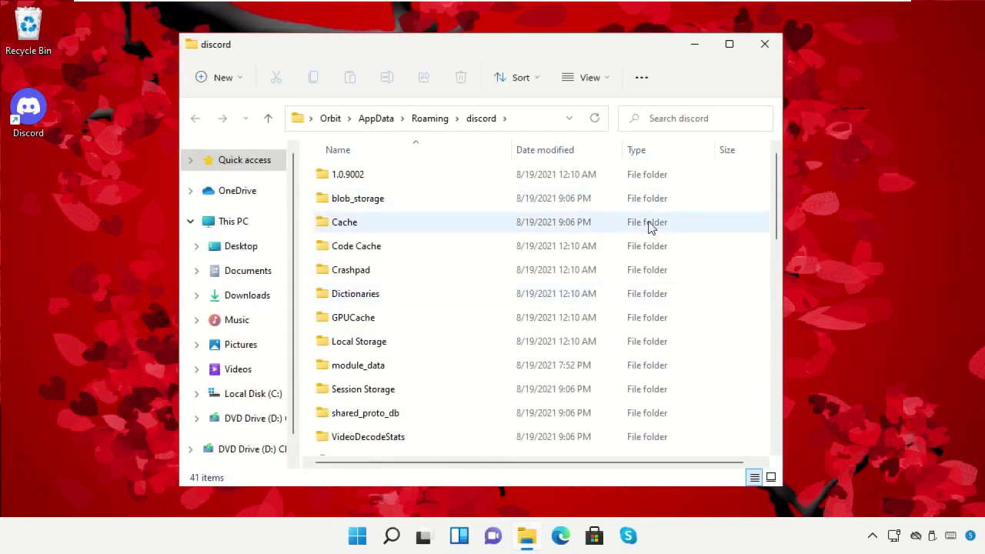
# Delete all files inside the Cache subfolder of the Discord data folder
pyautogui.doubleClick(358, 230)
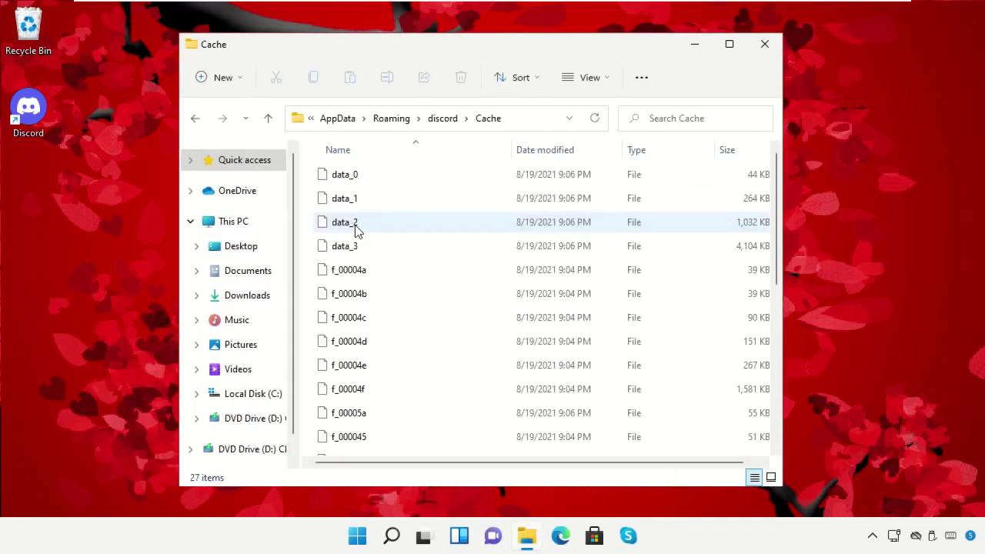
pyautogui.click(521, 176)
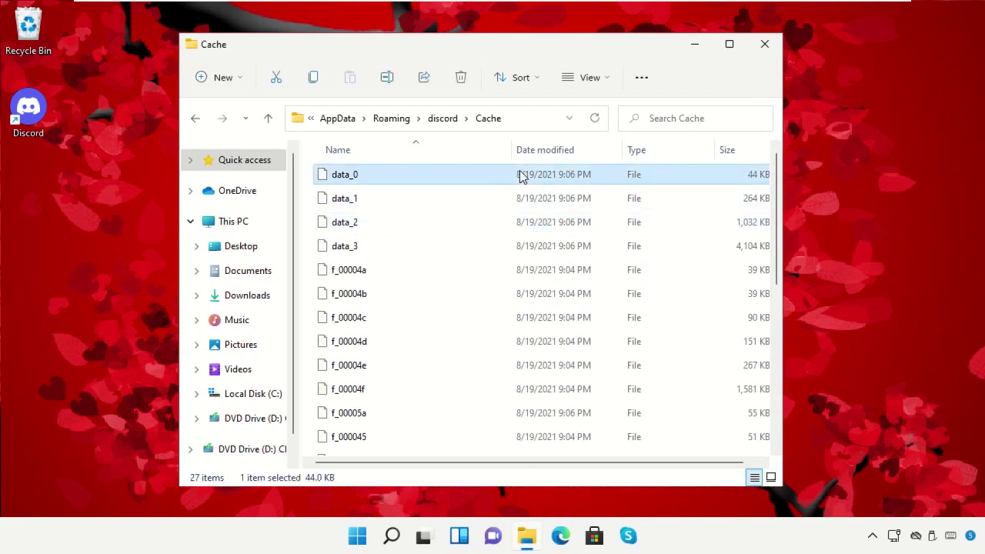
pyautogui.hotkey('ctrl', 'a')
pyautogui.rightClick(519, 175)
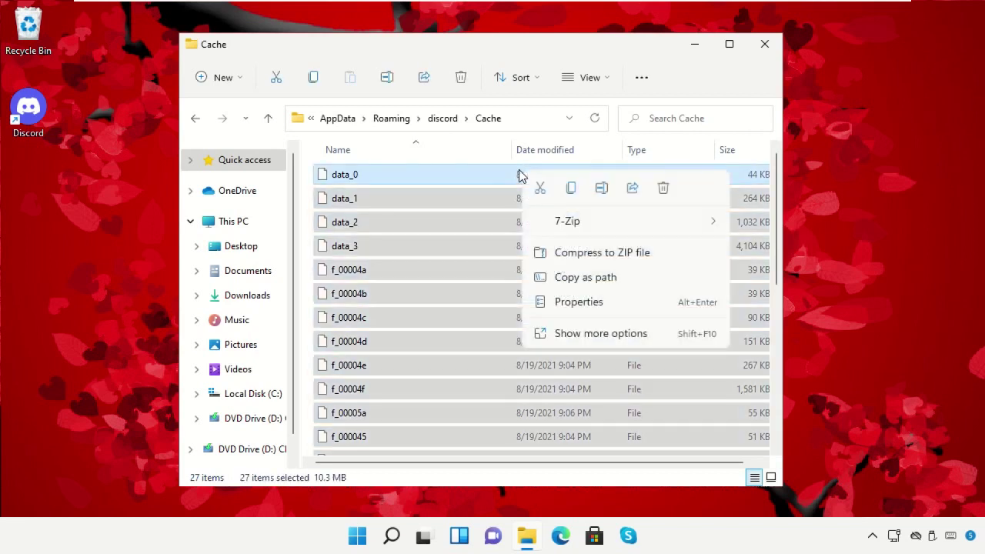
pyautogui.click(664, 190)
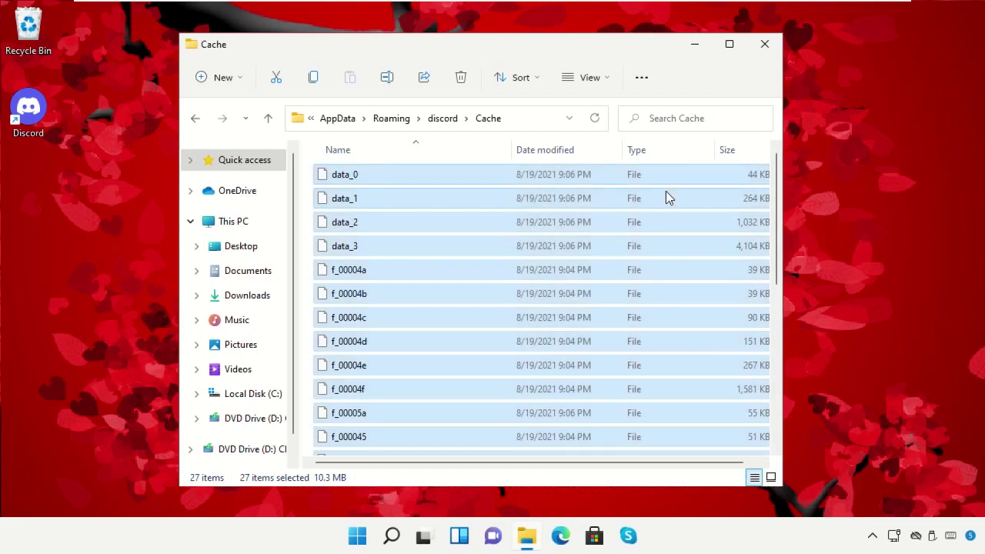
# Delete the leveldb folder from Discord's Local Storage folder and close the file window
pyautogui.click(443, 118)
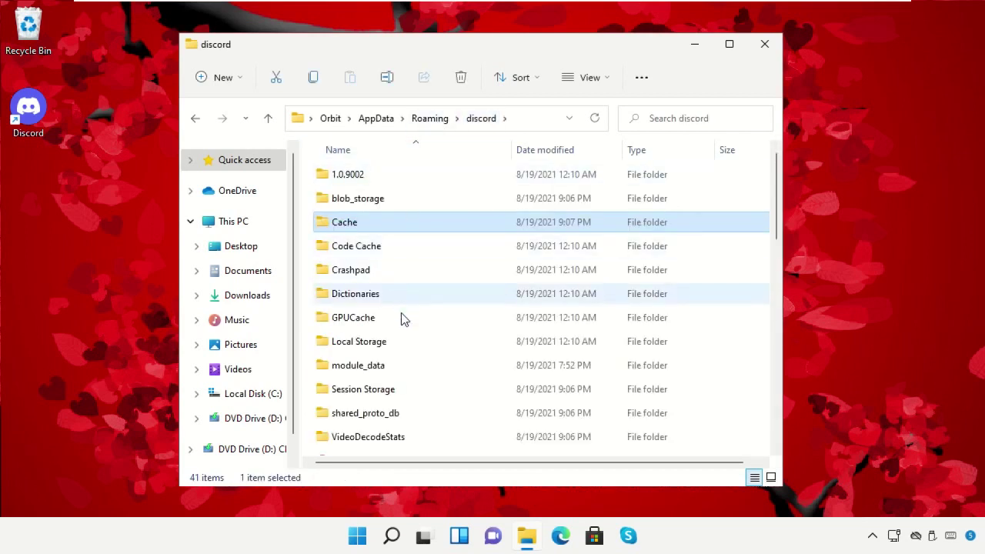
pyautogui.doubleClick(404, 343)
pyautogui.rightClick(397, 180)
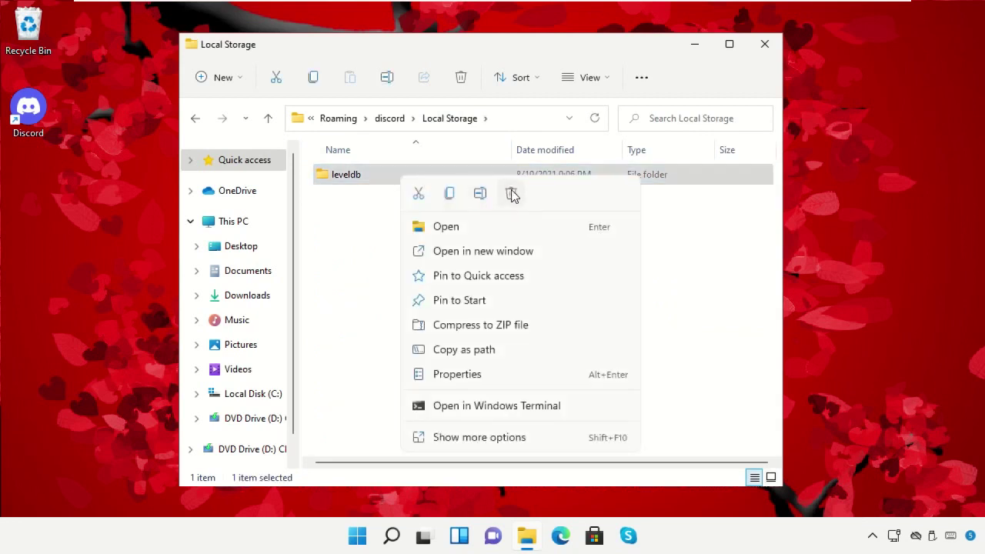
pyautogui.click(512, 194)
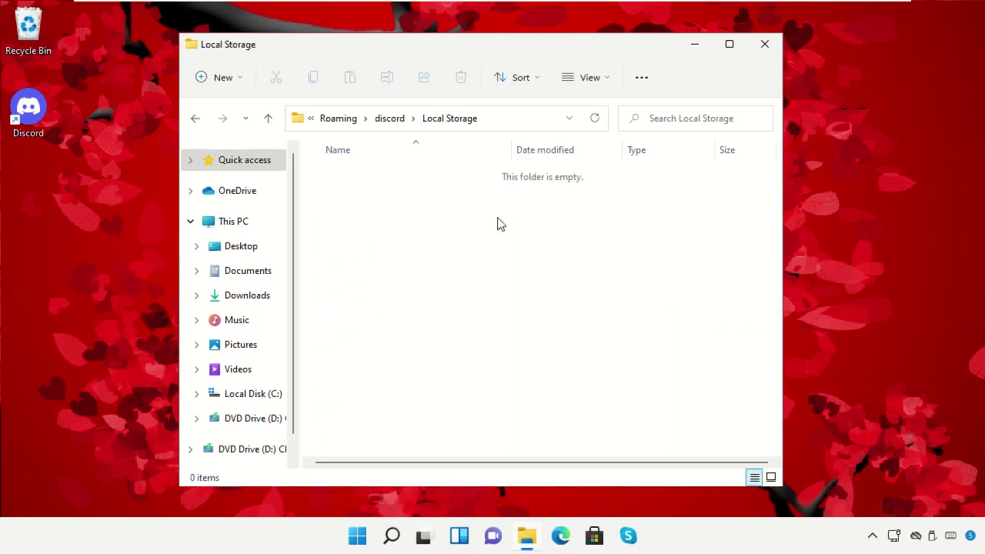
pyautogui.click(766, 45)
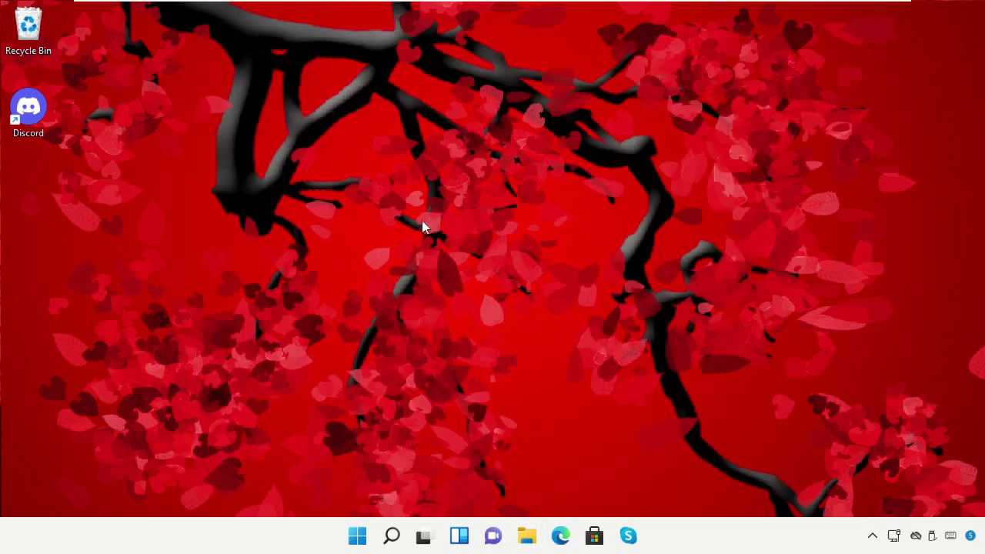
# Open the Roaming application data folder through the Run dialog with the path %appdata%
pyautogui.rightClick(351, 533)
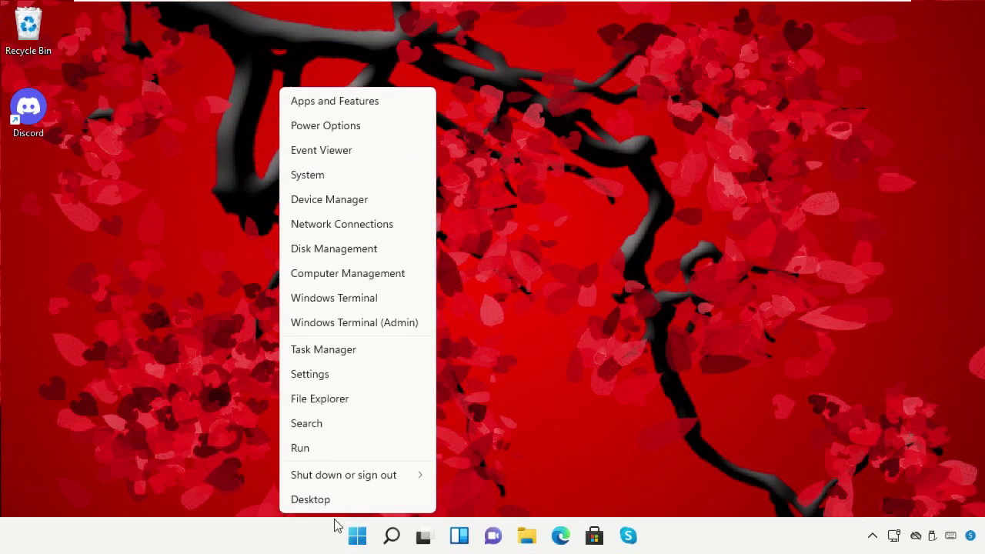
pyautogui.click(304, 447)
pyautogui.write('%ap')
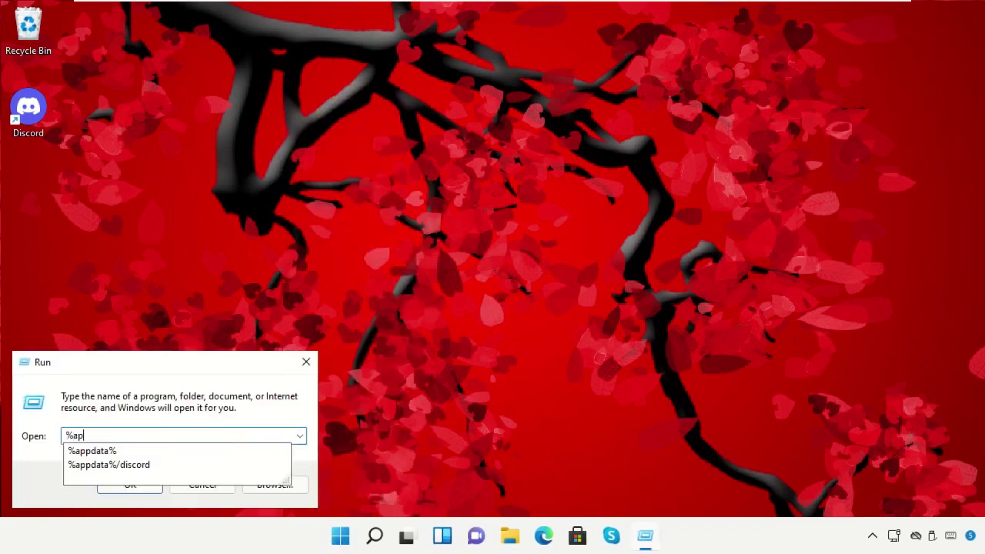
pyautogui.write('pdata%')
pyautogui.click(115, 451)
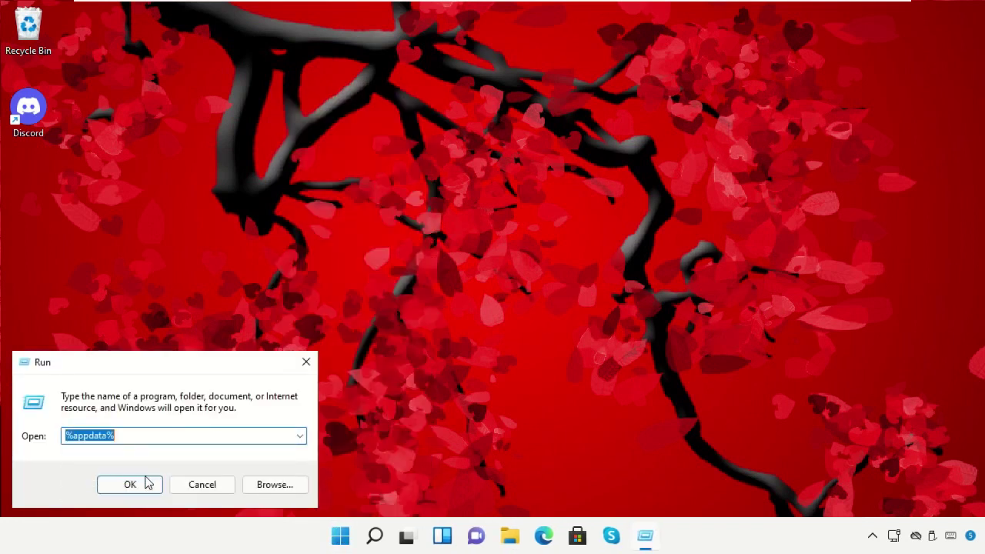
pyautogui.click(144, 485)
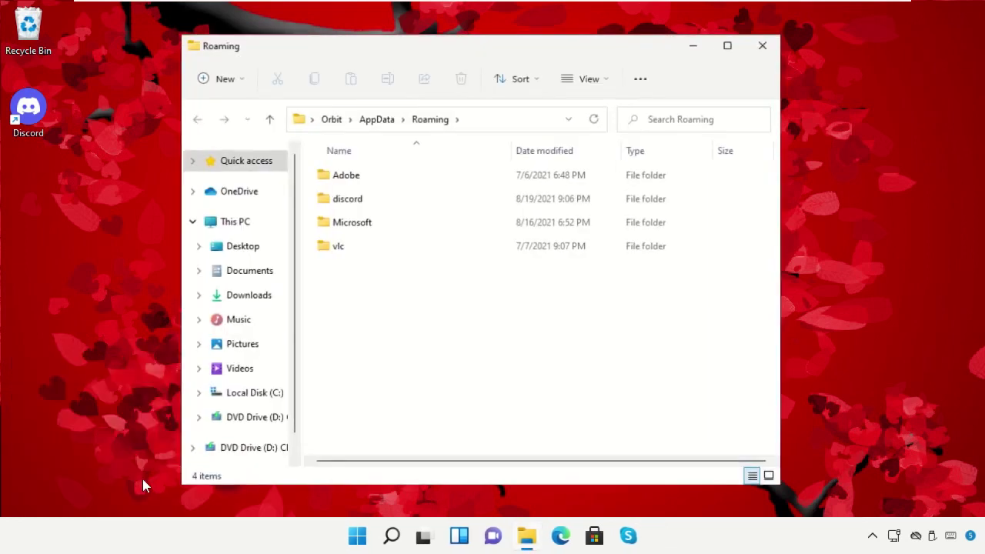
# Delete the discord folder from the Roaming folder
pyautogui.click(366, 198)
pyautogui.rightClick(366, 199)
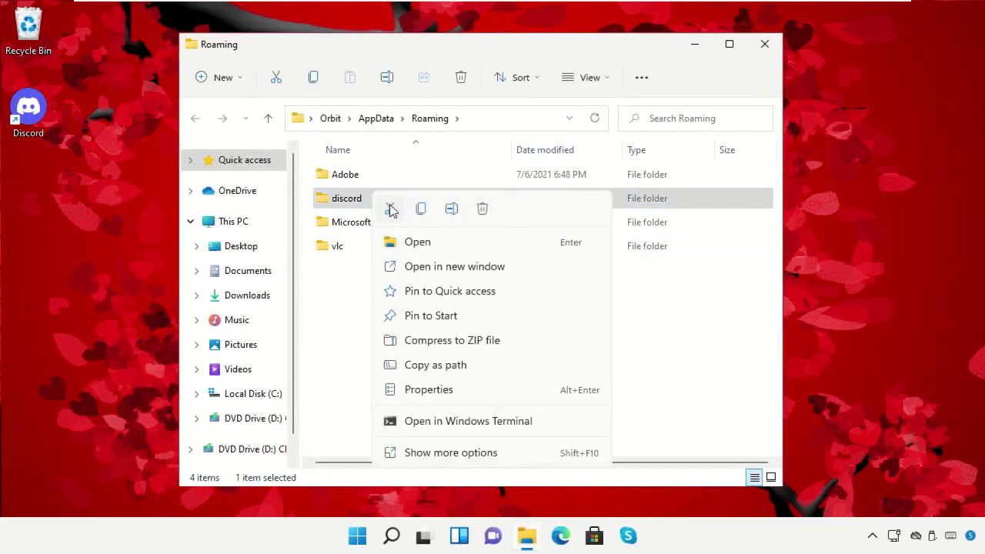
pyautogui.click(483, 209)
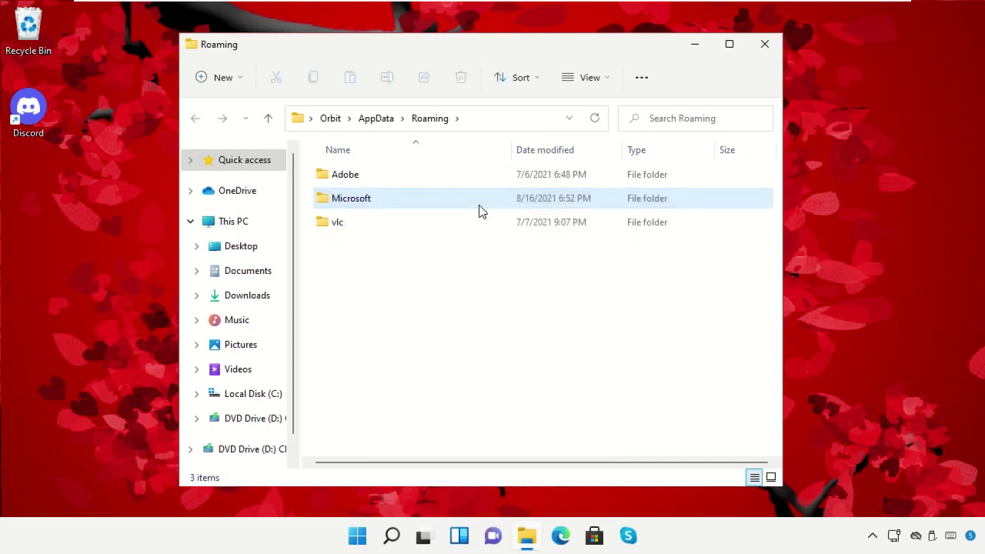
# Delete the Discord folder from AppData's Local folder and close the file window
pyautogui.click(377, 119)
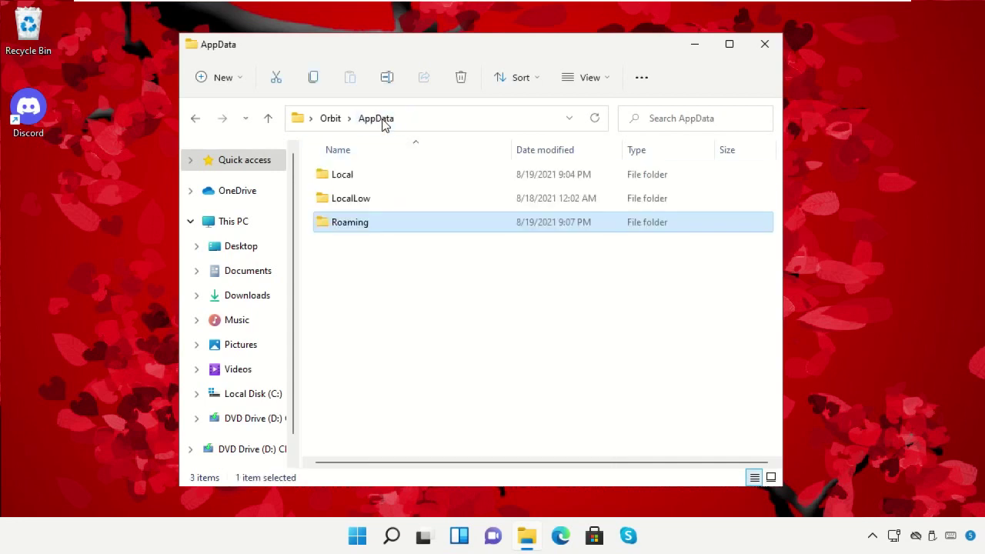
pyautogui.doubleClick(378, 178)
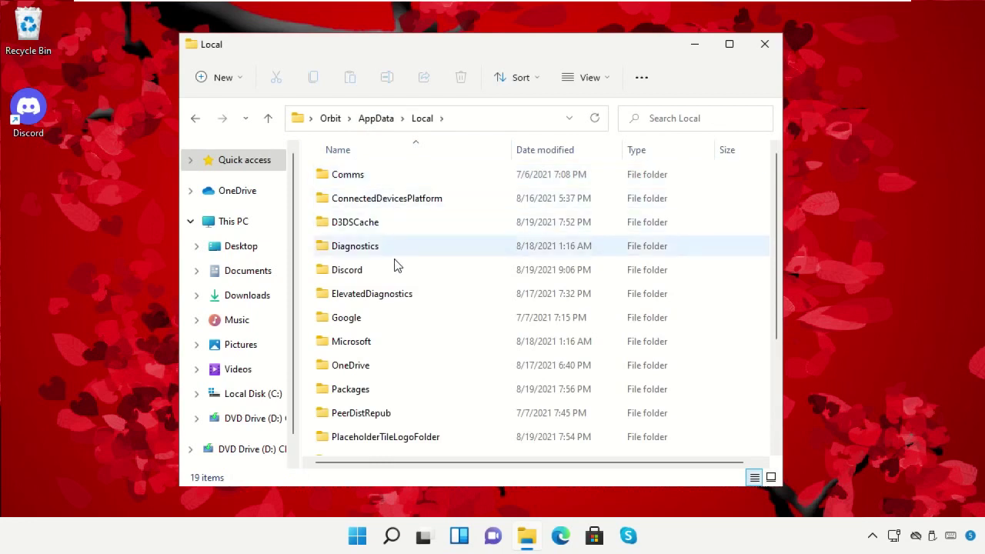
pyautogui.rightClick(397, 275)
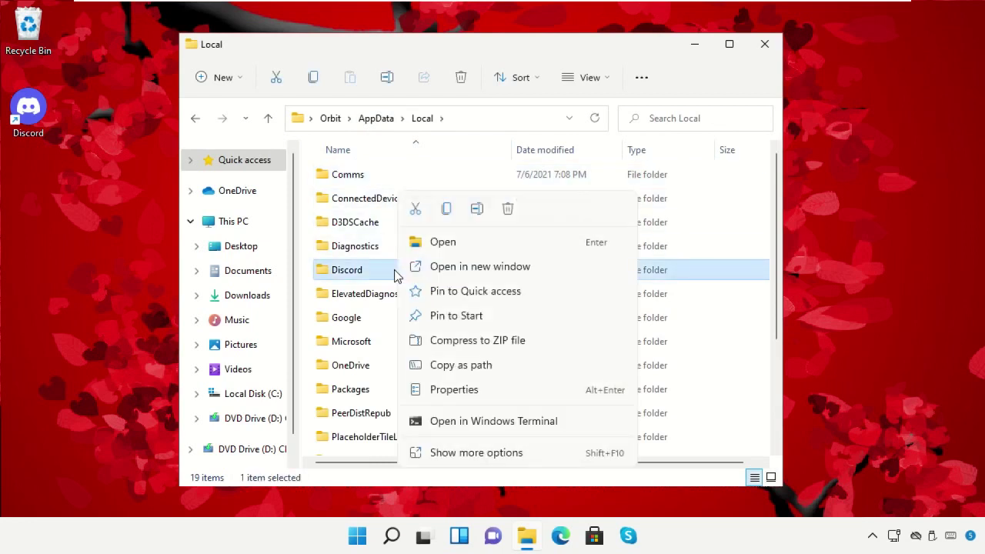
pyautogui.click(514, 219)
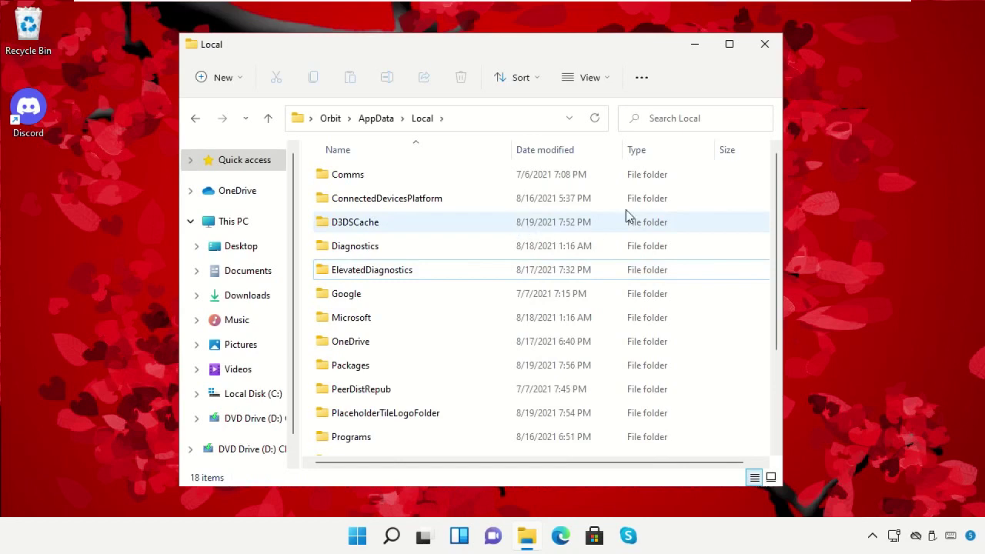
pyautogui.click(765, 44)
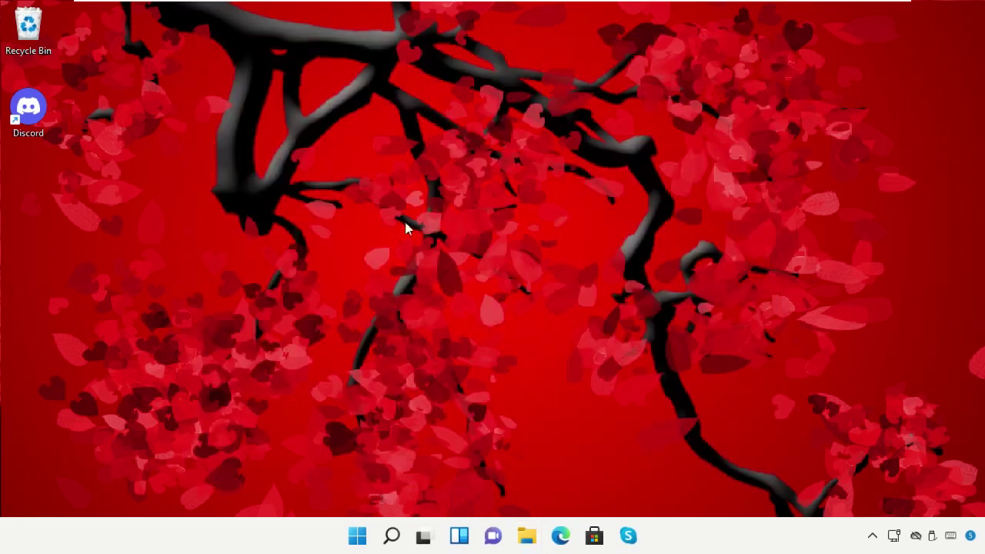
# Open Programs and Features through the Run dialog with the command appwiz.cpl
pyautogui.rightClick(364, 546)
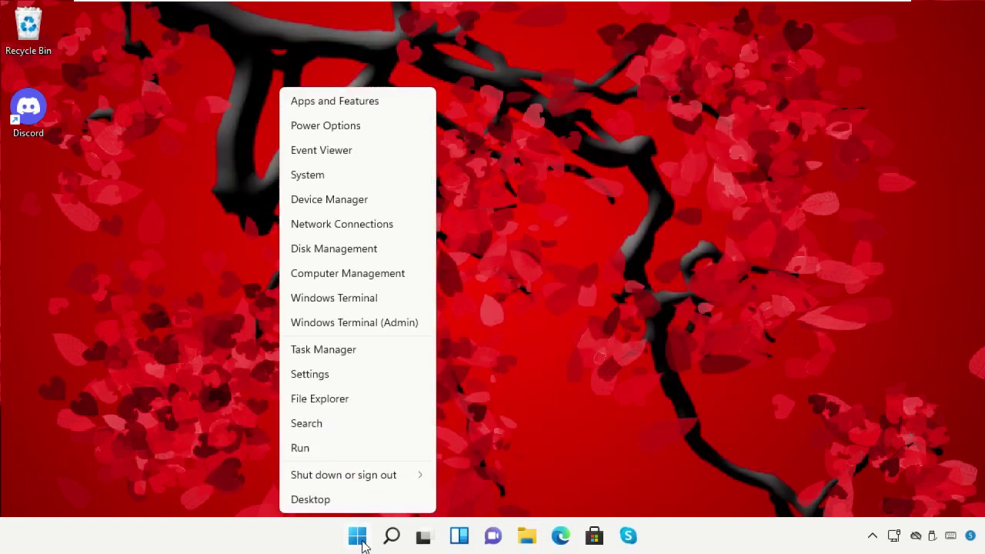
pyautogui.click(324, 452)
pyautogui.write('appwiz.cpl')
pyautogui.click(129, 486)
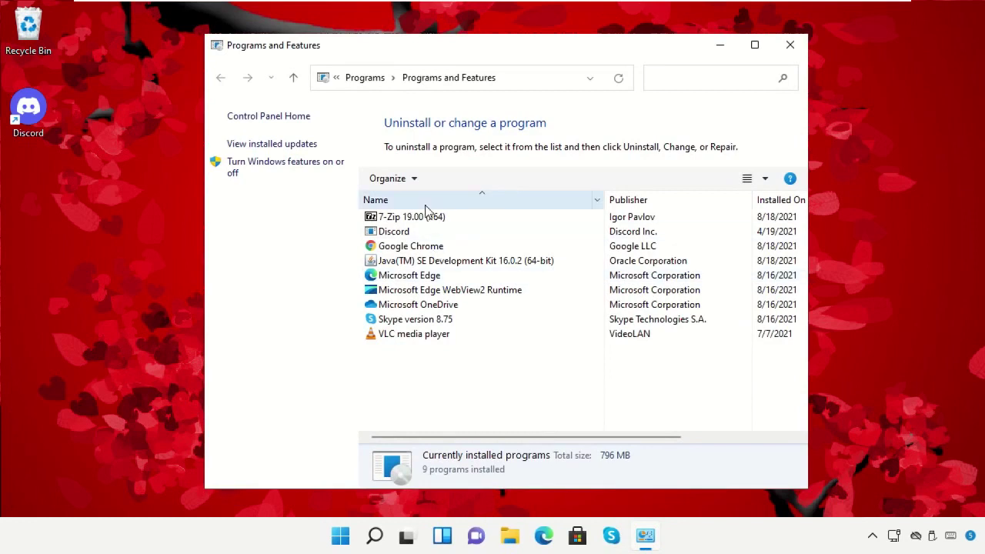
# Uninstall Discord, agree to remove its entry from the installed programs list, and close the window
pyautogui.click(411, 232)
pyautogui.rightClick(411, 232)
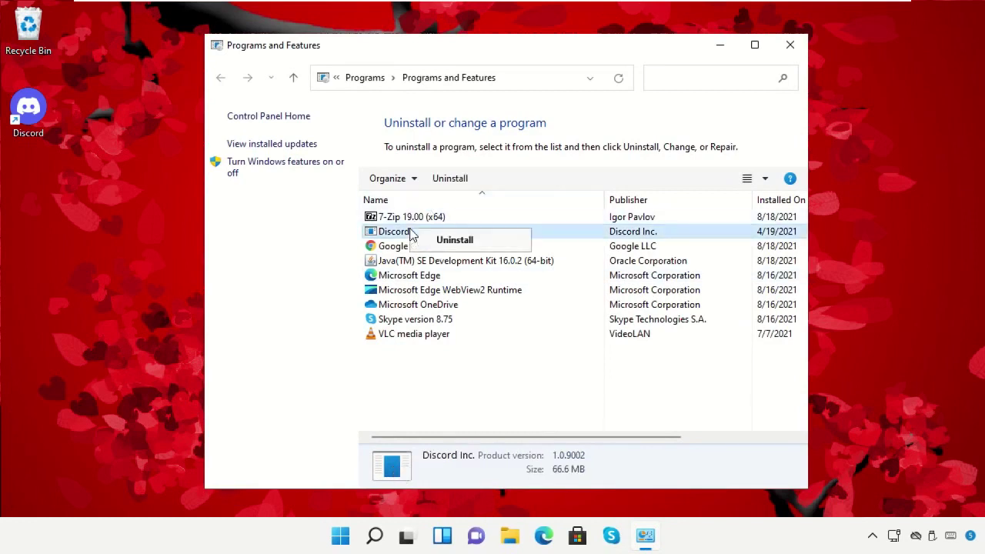
pyautogui.click(450, 240)
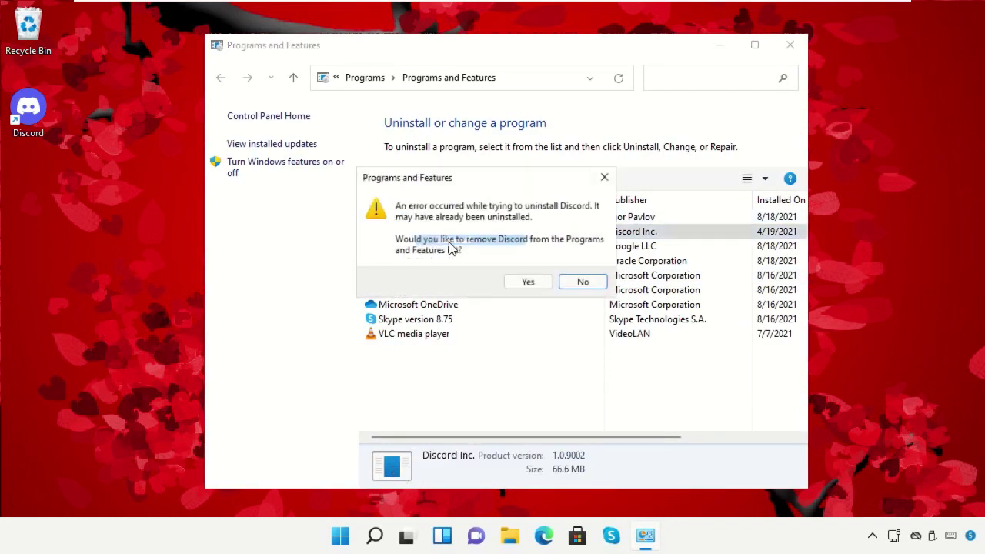
pyautogui.click(528, 284)
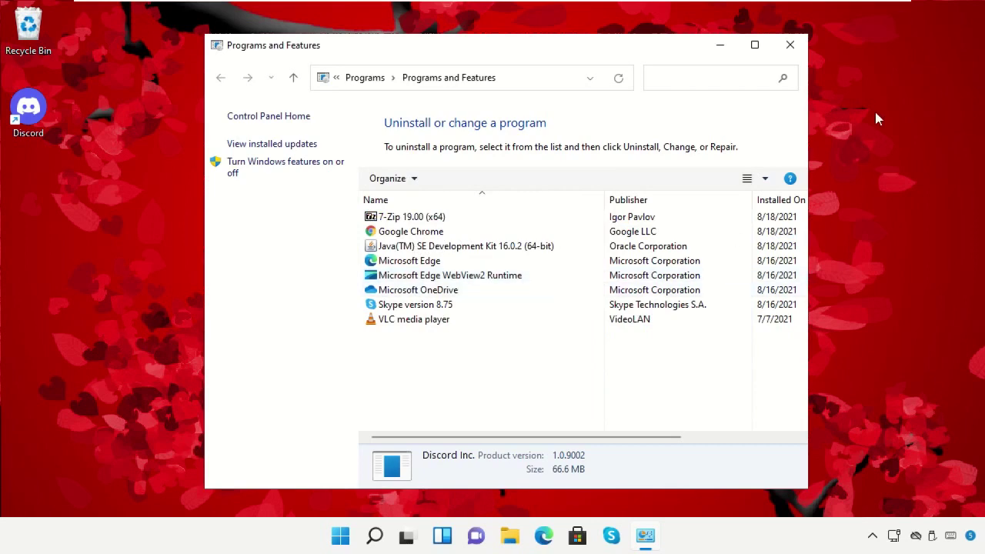
pyautogui.click(790, 45)
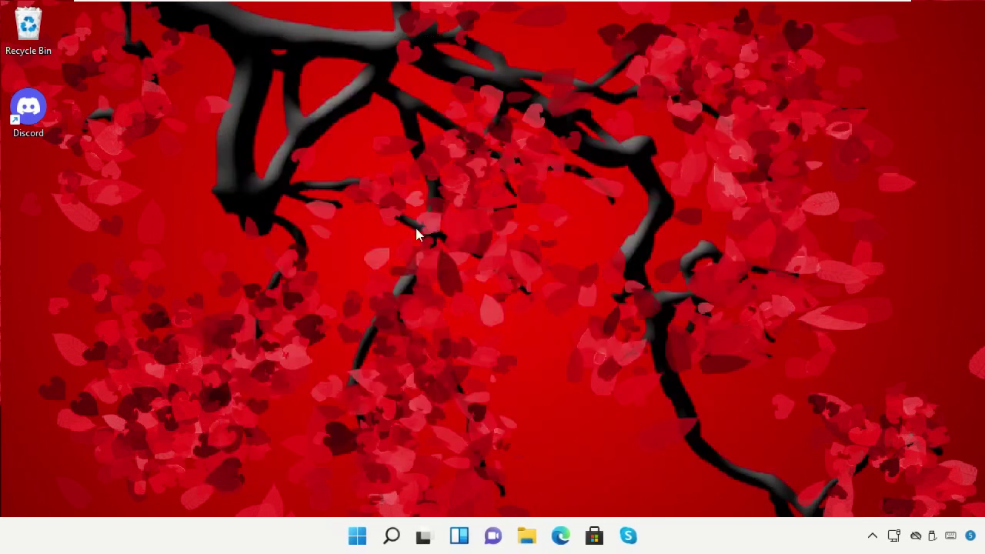
# Switch to Google Chrome by searching for it in Windows and load the Discord.com website
pyautogui.click(393, 536)
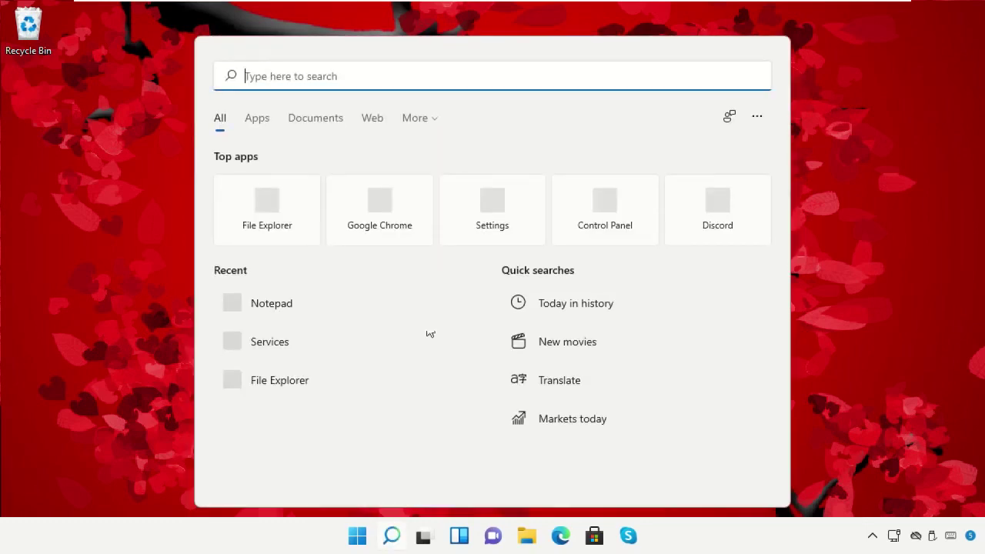
pyautogui.write('Chrome')
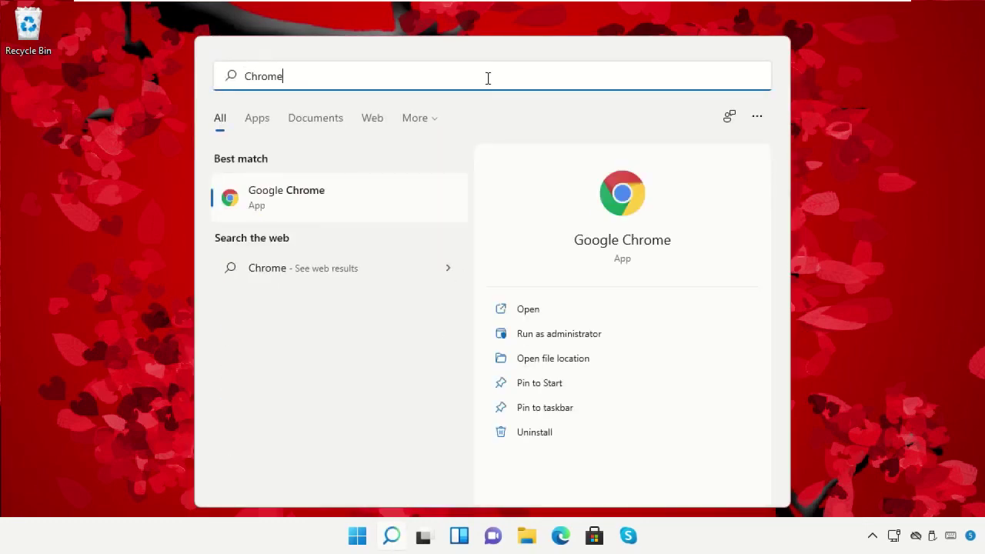
pyautogui.click(362, 199)
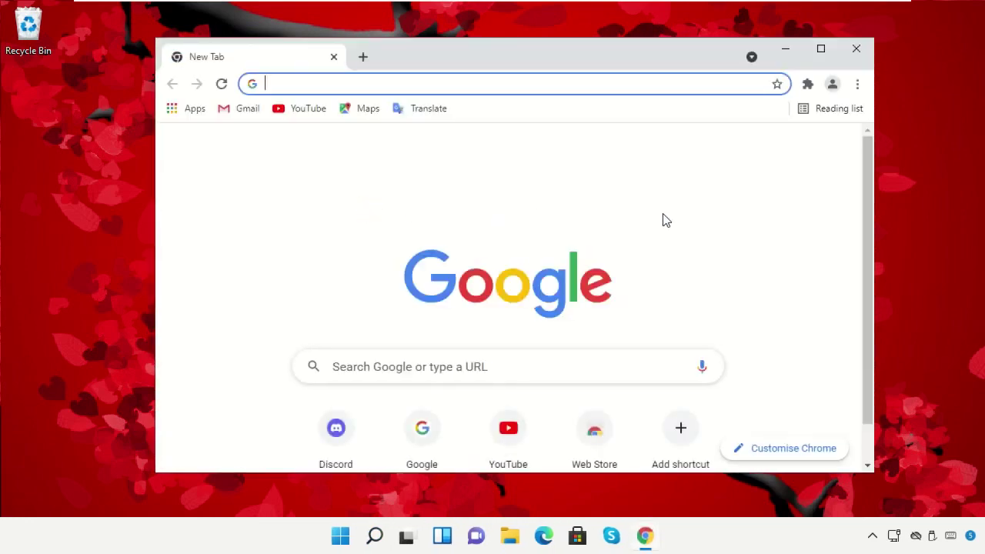
pyautogui.write('Discord.com')
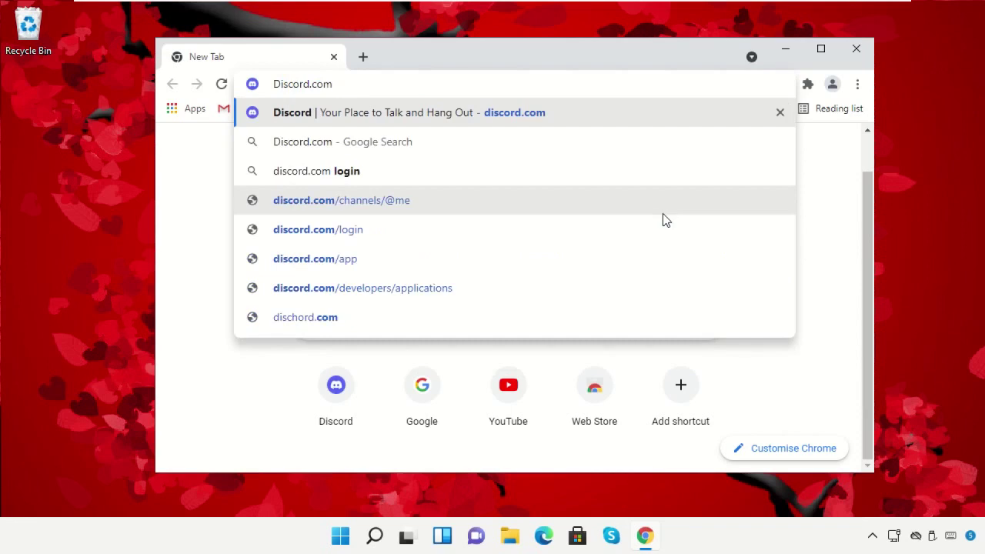
pyautogui.press('Return')
# Download Discord for Windows from the site and run the installer DiscordSetup (2).exe
pyautogui.scroll(-2, 664, 220)
pyautogui.click(324, 347)
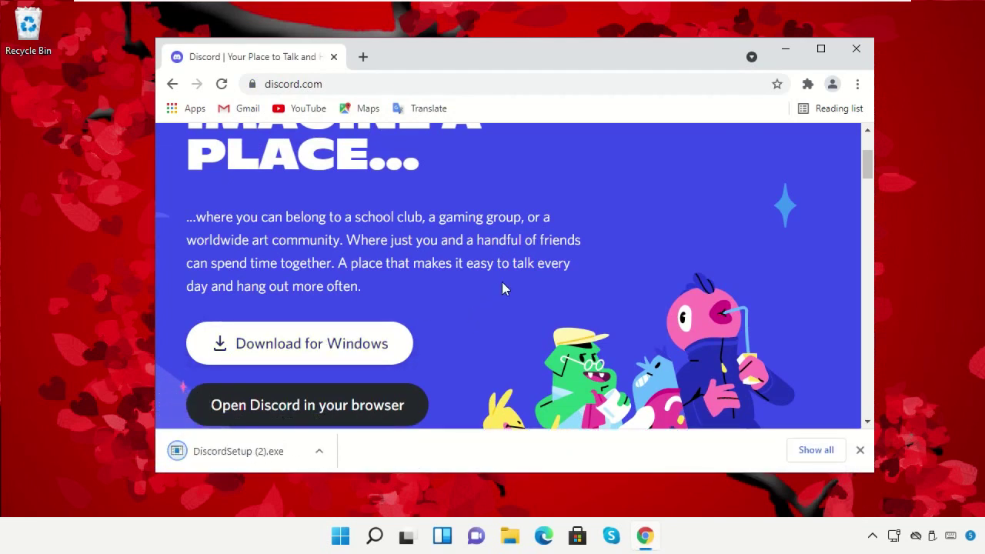
pyautogui.click(234, 454)
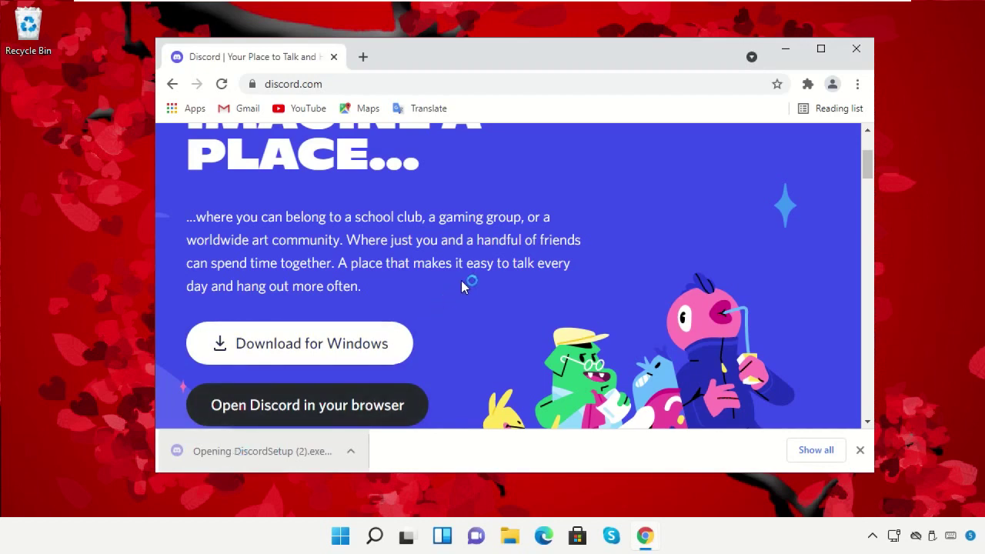
# Close the Chrome window and minimize the newly installed Discord window
pyautogui.click(785, 50)
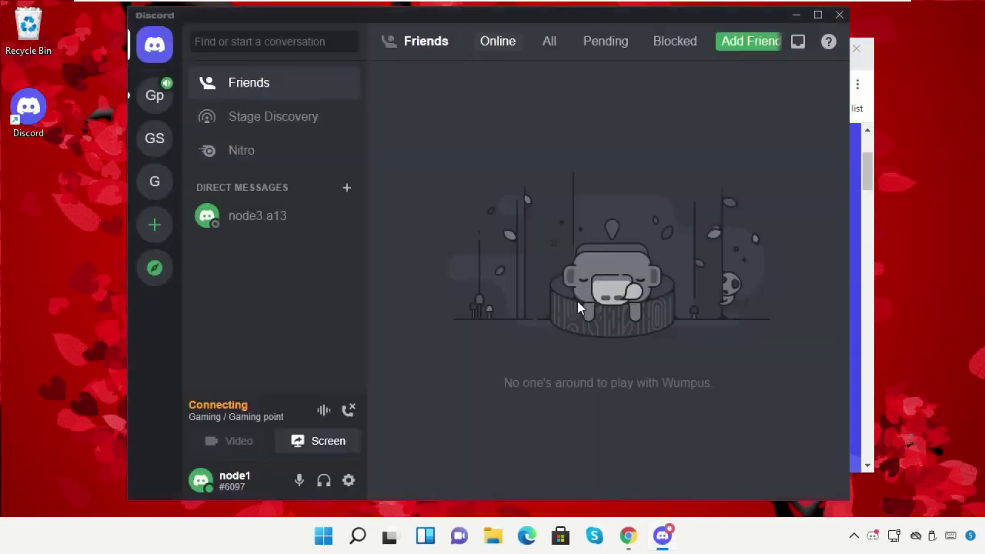
pyautogui.click(857, 47)
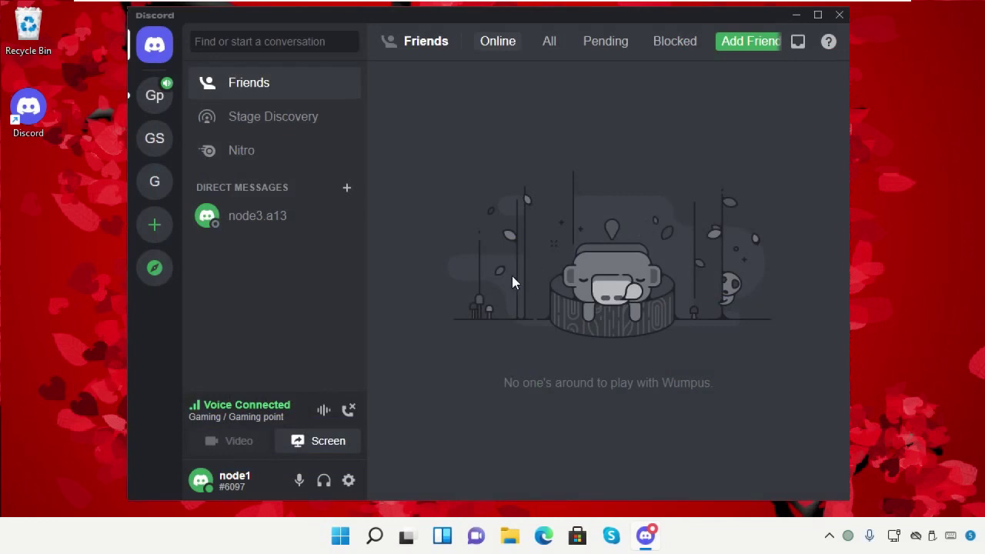
pyautogui.click(796, 15)
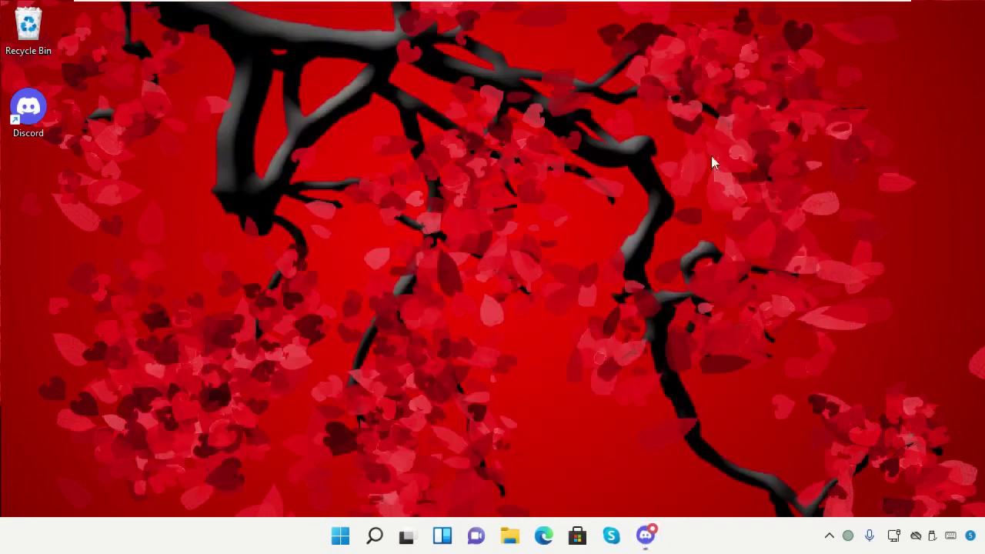